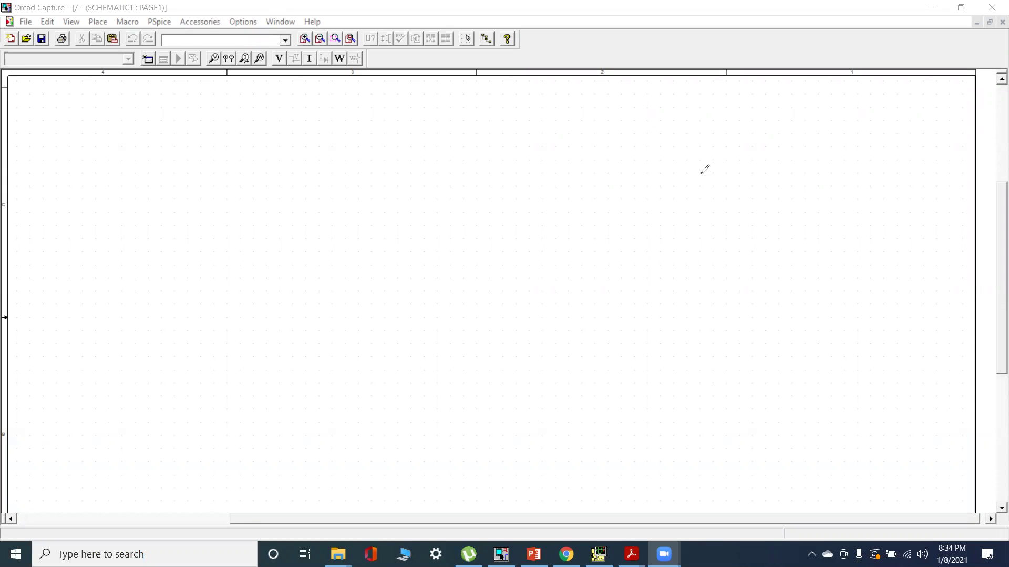
Sketch a freehand MOSFET symbol over the blank area of the page and label its terminals G, D and S
{"action": "mouse_move", "coordinate": [670, 175]}
{"action": "left_mouse_down"}
{"action": "mouse_move", "coordinate": [669, 222]}
{"action": "mouse_move", "coordinate": [670, 175]}
{"action": "mouse_move", "coordinate": [694, 157]}
{"action": "mouse_move", "coordinate": [699, 178]}
{"action": "left_mouse_up"}
{"action": "mouse_move", "coordinate": [669, 222]}
{"action": "left_mouse_down"}
{"action": "mouse_move", "coordinate": [704, 212]}
{"action": "mouse_move", "coordinate": [705, 240]}
{"action": "left_mouse_up"}
{"action": "mouse_move", "coordinate": [648, 179]}
{"action": "left_mouse_down"}
{"action": "mouse_move", "coordinate": [650, 216]}
{"action": "mouse_move", "coordinate": [608, 211]}
{"action": "left_mouse_up"}
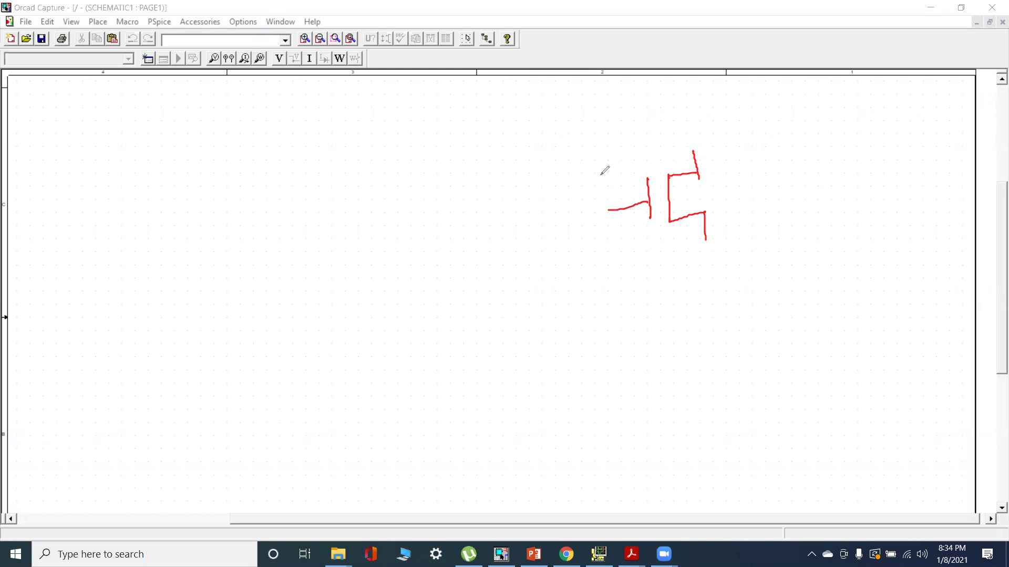
{"action": "left_click_drag", "start_coordinate": [599, 167], "coordinate": [604, 188]}
{"action": "left_click_drag", "start_coordinate": [715, 116], "coordinate": [718, 130]}
{"action": "left_click_drag", "start_coordinate": [728, 237], "coordinate": [710, 273]}
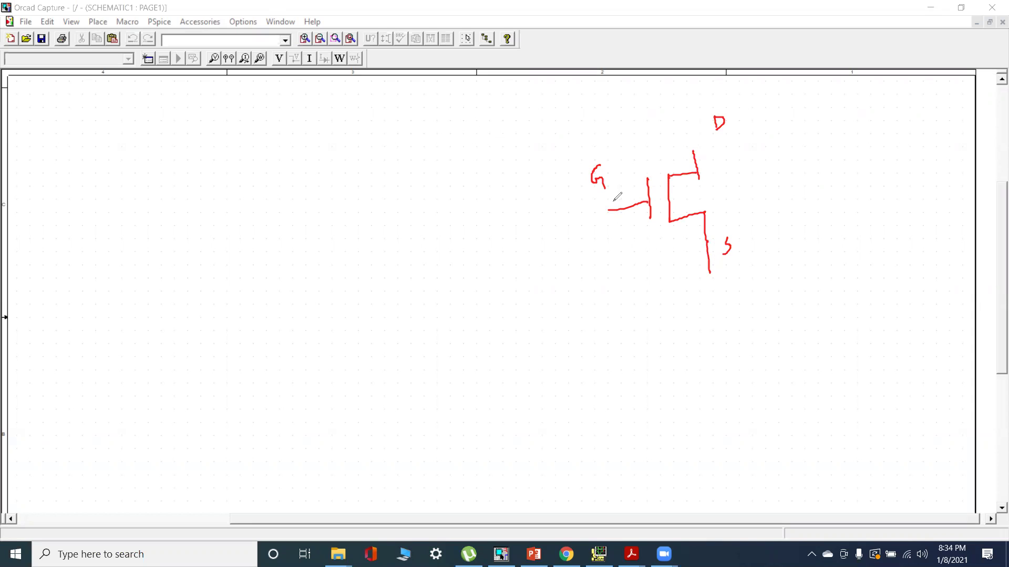
Extend the freehand sketch with a gate supply, a drain supply and a ground symbol at the source
{"action": "left_click_drag", "start_coordinate": [590, 212], "coordinate": [611, 209]}
{"action": "mouse_move", "coordinate": [590, 213]}
{"action": "left_mouse_down"}
{"action": "mouse_move", "coordinate": [577, 215]}
{"action": "mouse_move", "coordinate": [568, 253]}
{"action": "mouse_move", "coordinate": [594, 244]}
{"action": "left_mouse_up"}
{"action": "mouse_move", "coordinate": [586, 260]}
{"action": "left_mouse_down"}
{"action": "mouse_move", "coordinate": [591, 283]}
{"action": "mouse_move", "coordinate": [707, 262]}
{"action": "mouse_move", "coordinate": [710, 281]}
{"action": "mouse_move", "coordinate": [735, 275]}
{"action": "mouse_move", "coordinate": [718, 295]}
{"action": "left_mouse_up"}
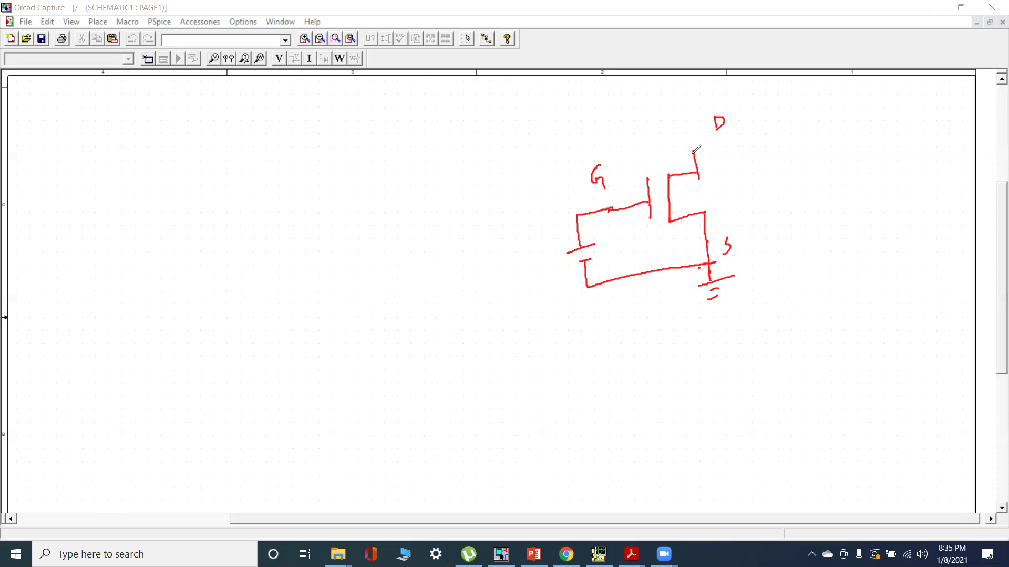
{"action": "mouse_move", "coordinate": [692, 153]}
{"action": "left_mouse_down"}
{"action": "mouse_move", "coordinate": [686, 137]}
{"action": "mouse_move", "coordinate": [768, 131]}
{"action": "mouse_move", "coordinate": [777, 182]}
{"action": "mouse_move", "coordinate": [805, 174]}
{"action": "mouse_move", "coordinate": [789, 190]}
{"action": "mouse_move", "coordinate": [798, 260]}
{"action": "left_mouse_up"}
{"action": "left_click_drag", "start_coordinate": [710, 263], "coordinate": [798, 245]}
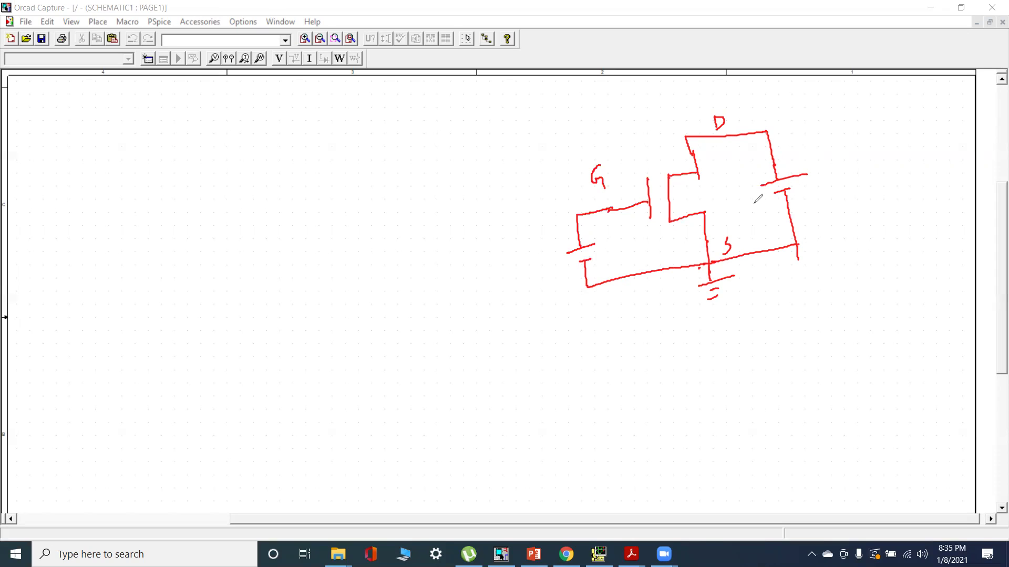
Label the freehand sketch with VGS at the gate, VDS at the drain side and an arrow for ID
{"action": "left_click", "coordinate": [626, 221]}
{"action": "left_click_drag", "start_coordinate": [626, 221], "coordinate": [649, 235]}
{"action": "mouse_move", "coordinate": [726, 149]}
{"action": "left_mouse_down"}
{"action": "mouse_move", "coordinate": [744, 166]}
{"action": "mouse_move", "coordinate": [699, 160]}
{"action": "mouse_move", "coordinate": [716, 176]}
{"action": "left_mouse_up"}
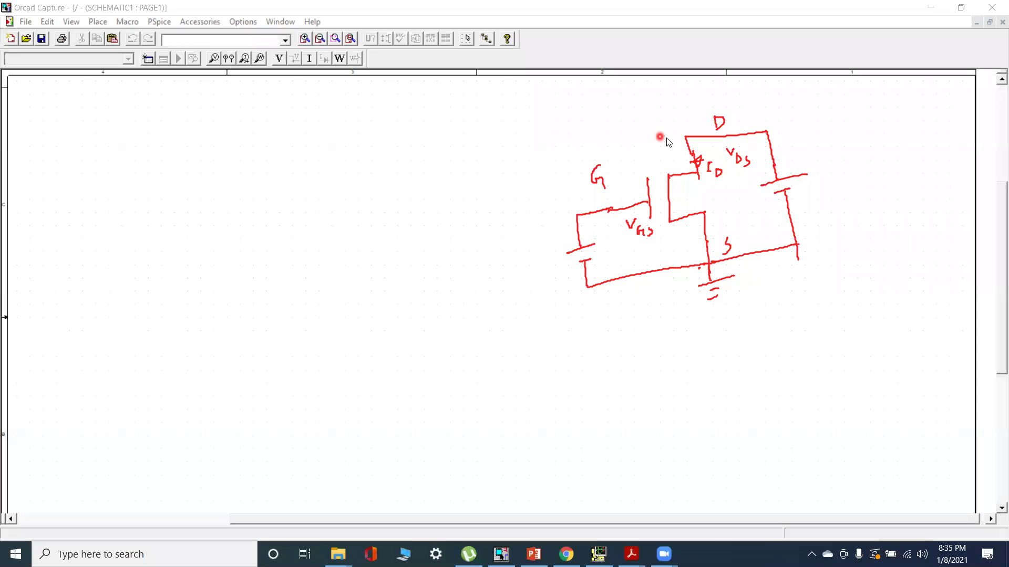
Find the three-terminal N-channel MOSFET MbreakN3 in the BREAKOUT library and load it for placement
{"action": "left_click", "coordinate": [994, 88]}
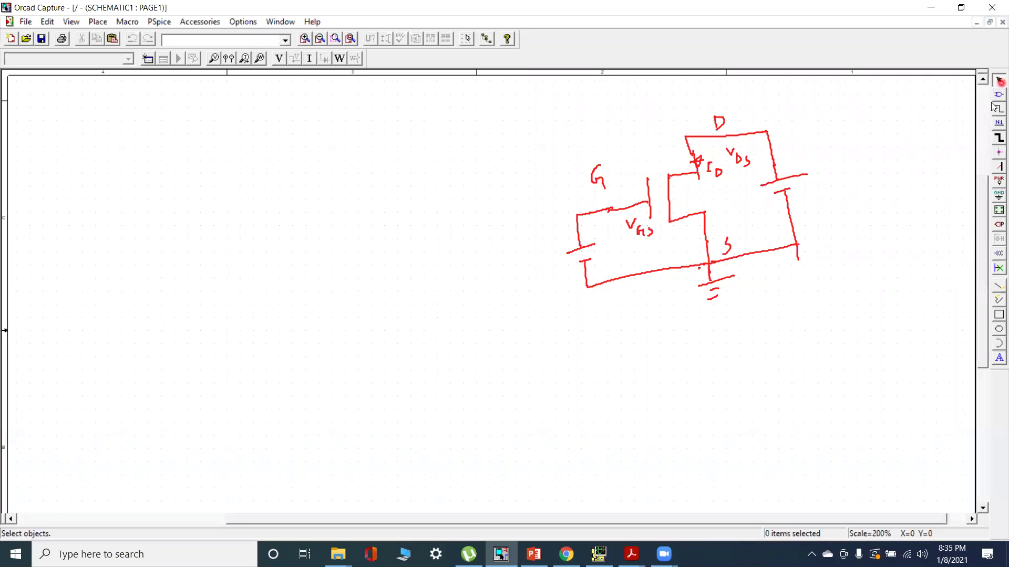
{"action": "left_click", "coordinate": [997, 97]}
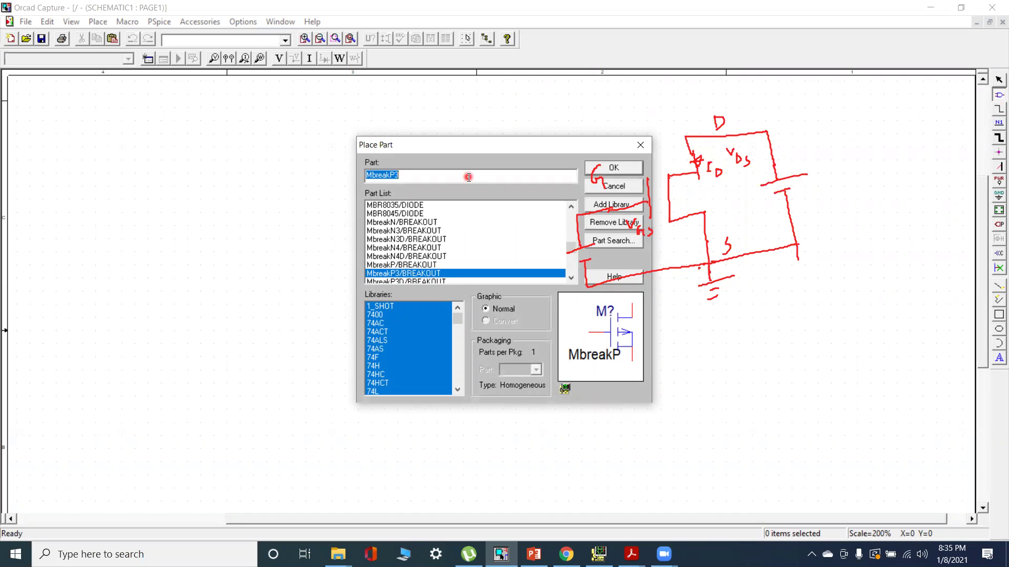
{"action": "key", "text": "BackSpace"}
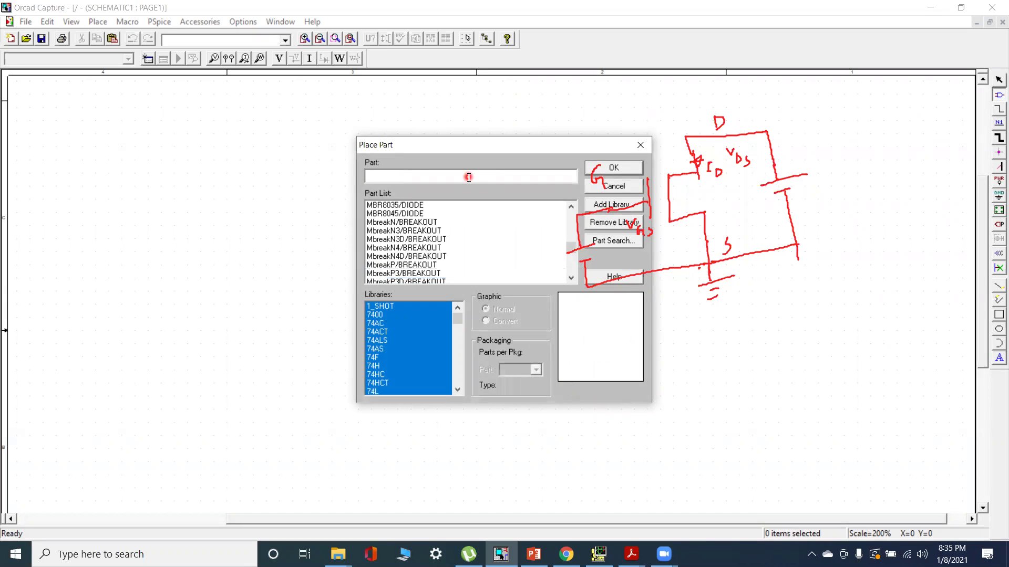
{"action": "type", "text": "MbreakN"}
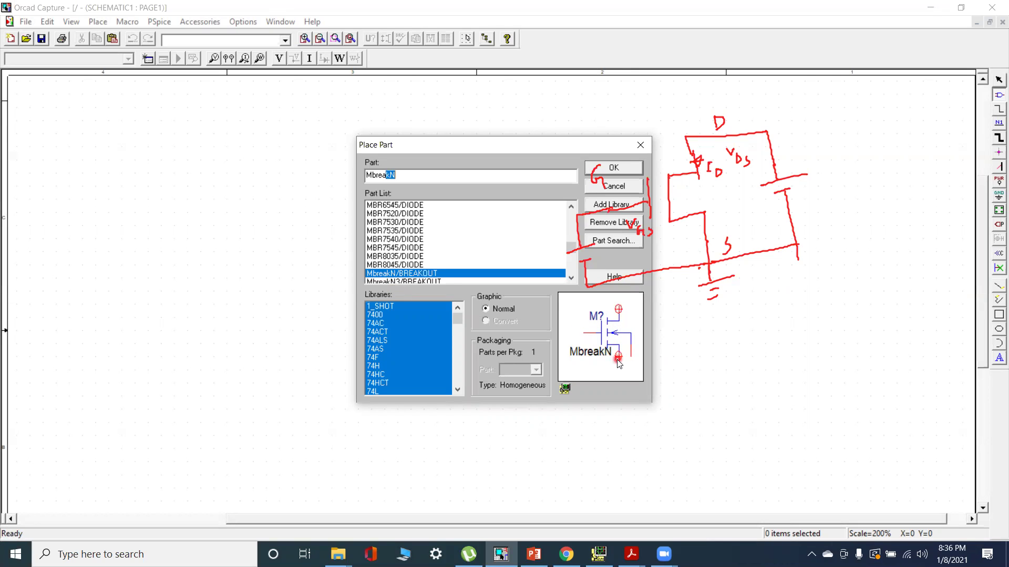
{"action": "left_click", "coordinate": [572, 280]}
{"action": "left_click", "coordinate": [573, 280]}
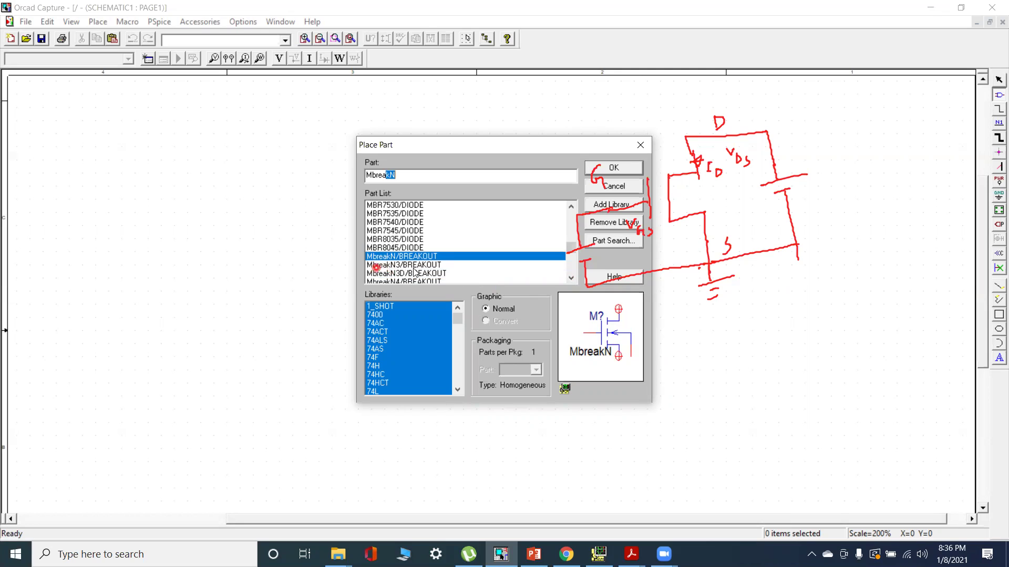
{"action": "left_click", "coordinate": [396, 266]}
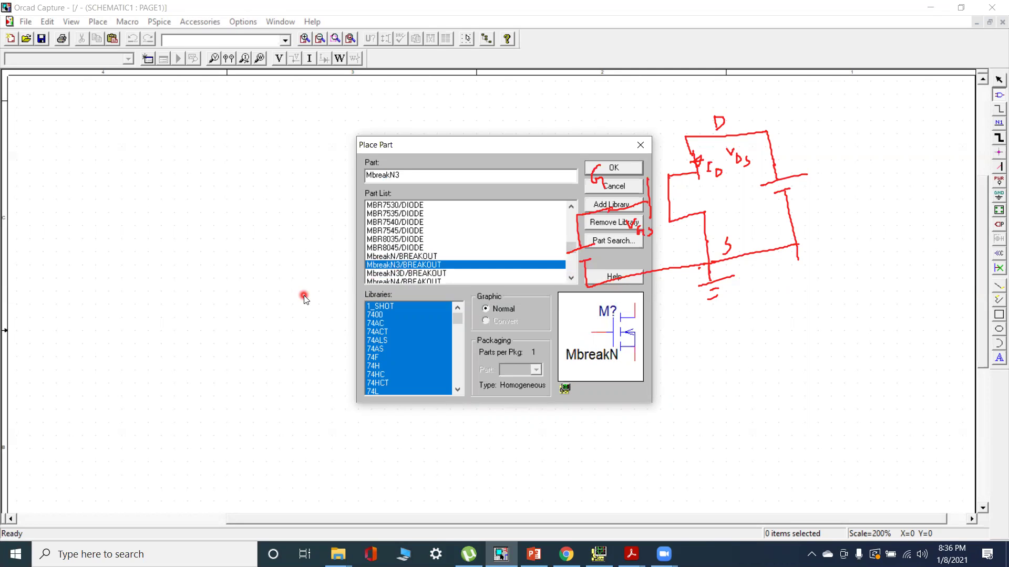
{"action": "left_click", "coordinate": [623, 173]}
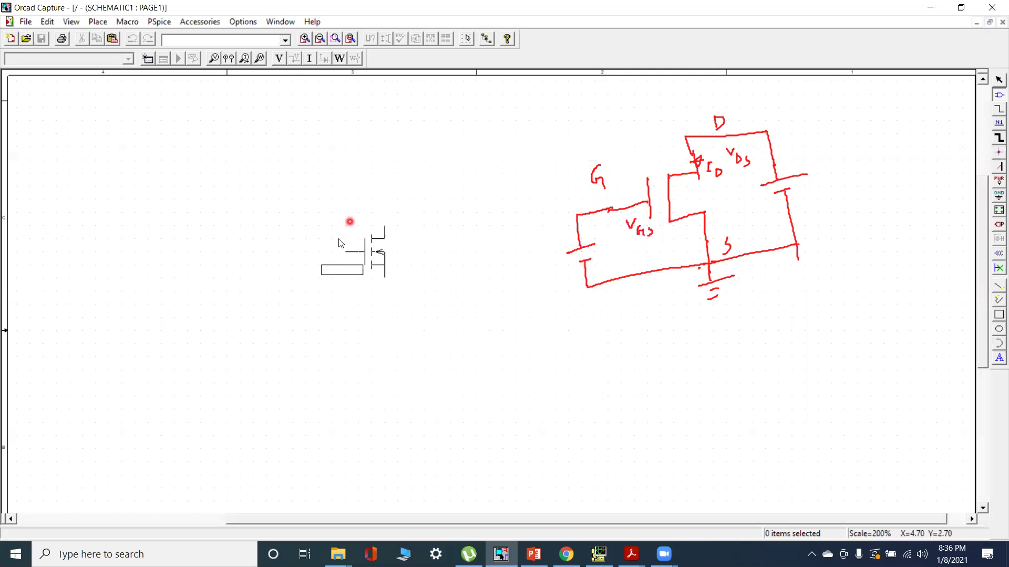
Place one MbreakN3 transistor on the empty area beside the freehand sketch and end placement
{"action": "key", "text": "Escape"}
{"action": "left_click", "coordinate": [298, 247]}
{"action": "right_click", "coordinate": [395, 236]}
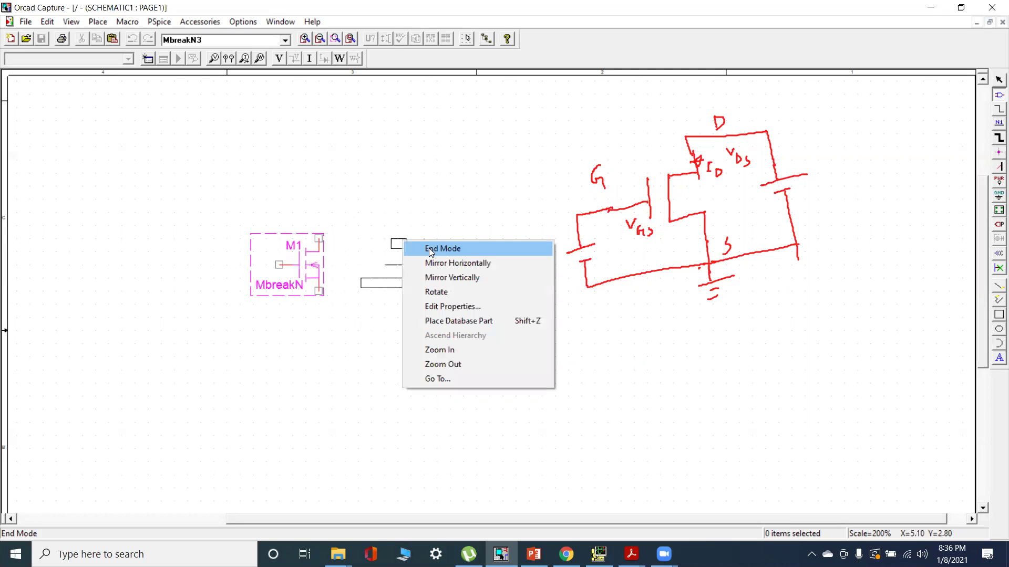
{"action": "left_click", "coordinate": [428, 246]}
{"action": "left_click", "coordinate": [755, 178]}
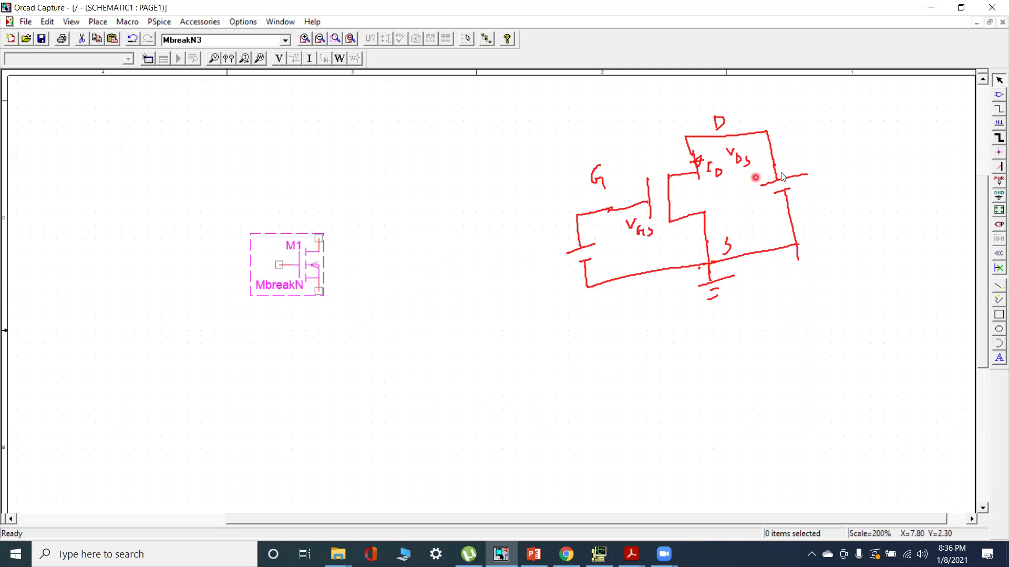
Place two VDC sources, one below the transistor's gate side and one on its drain side
{"action": "left_click", "coordinate": [997, 96]}
{"action": "type", "text": "Vdc"}
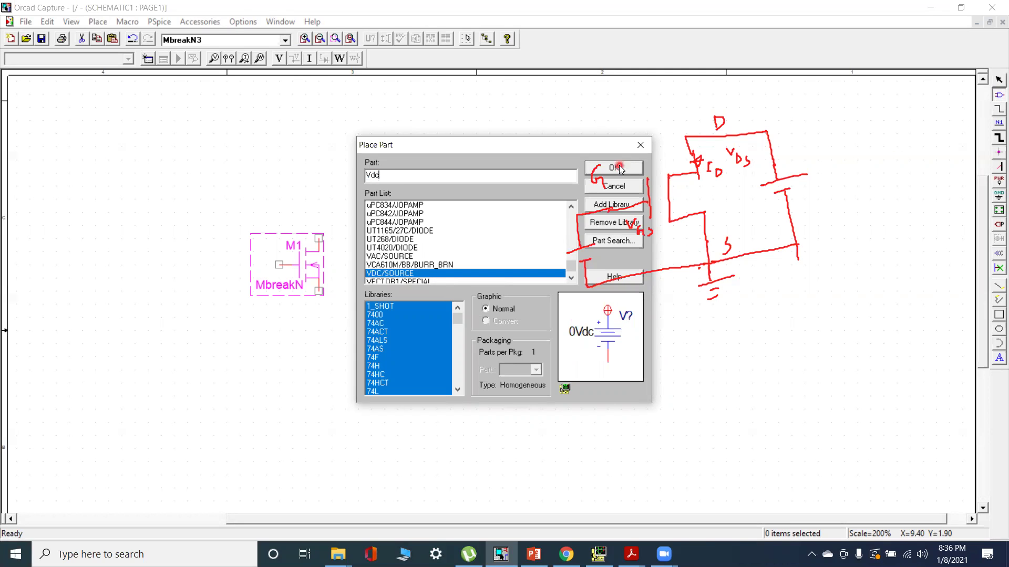
{"action": "key", "text": "Return"}
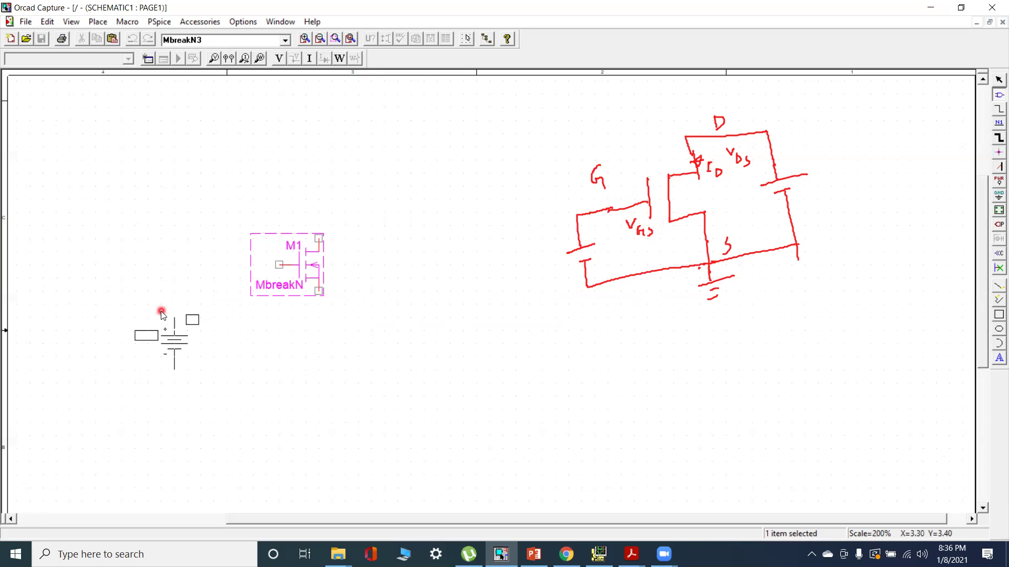
{"action": "left_click", "coordinate": [171, 317]}
{"action": "left_click", "coordinate": [432, 270]}
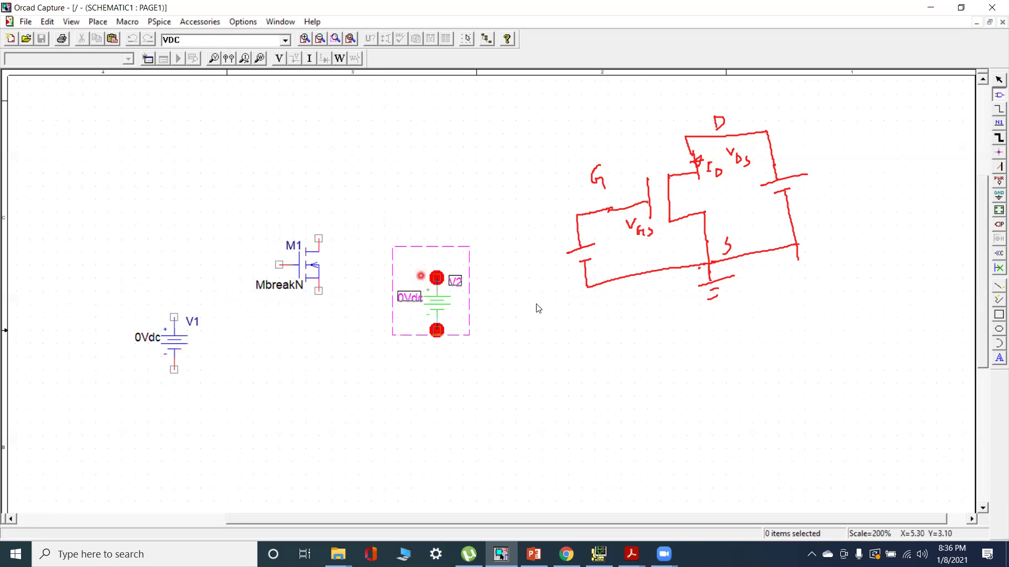
{"action": "right_click", "coordinate": [560, 314]}
{"action": "left_click", "coordinate": [585, 322]}
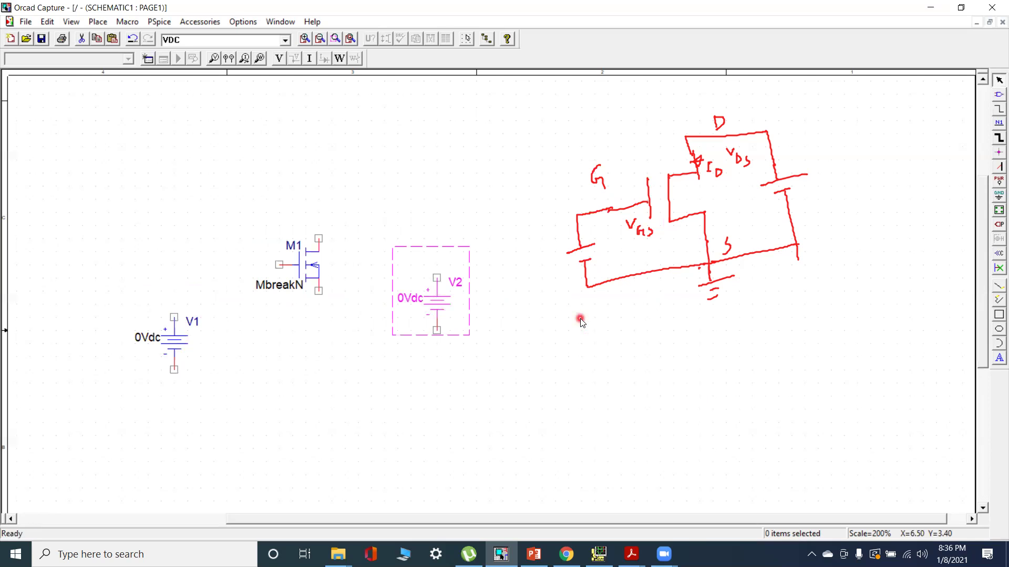
{"action": "left_click", "coordinate": [580, 318]}
Wire the transistor's drain to the positive terminal of V2 and its gate to the positive terminal of V1
{"action": "left_click", "coordinate": [998, 109]}
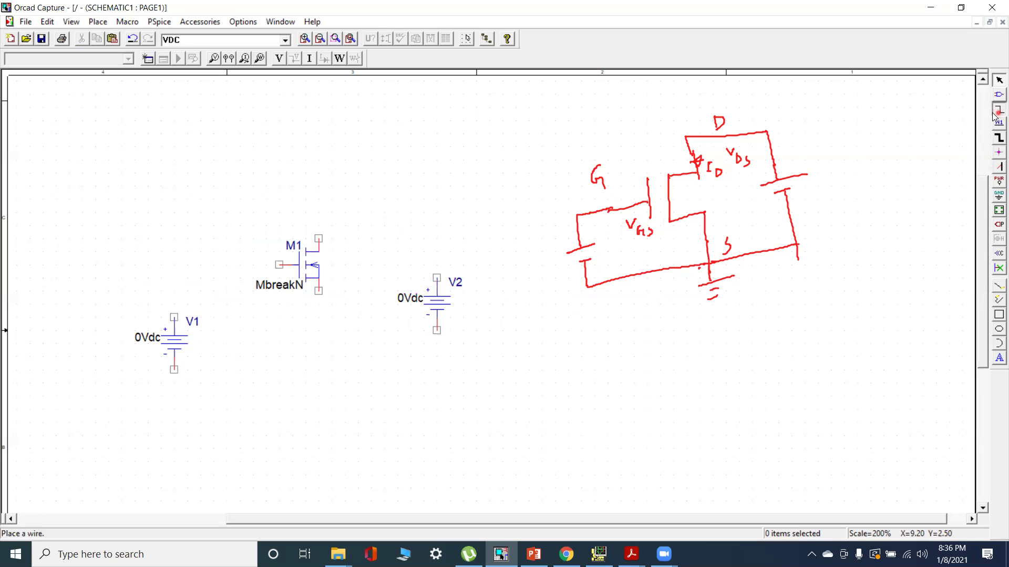
{"action": "left_click", "coordinate": [317, 238]}
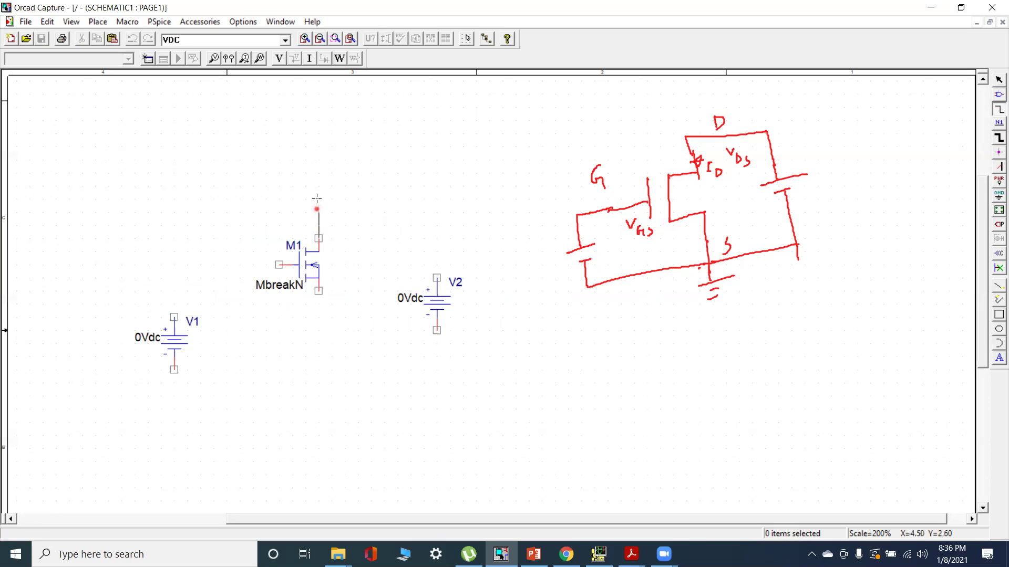
{"action": "left_click", "coordinate": [318, 198]}
{"action": "left_click", "coordinate": [437, 278]}
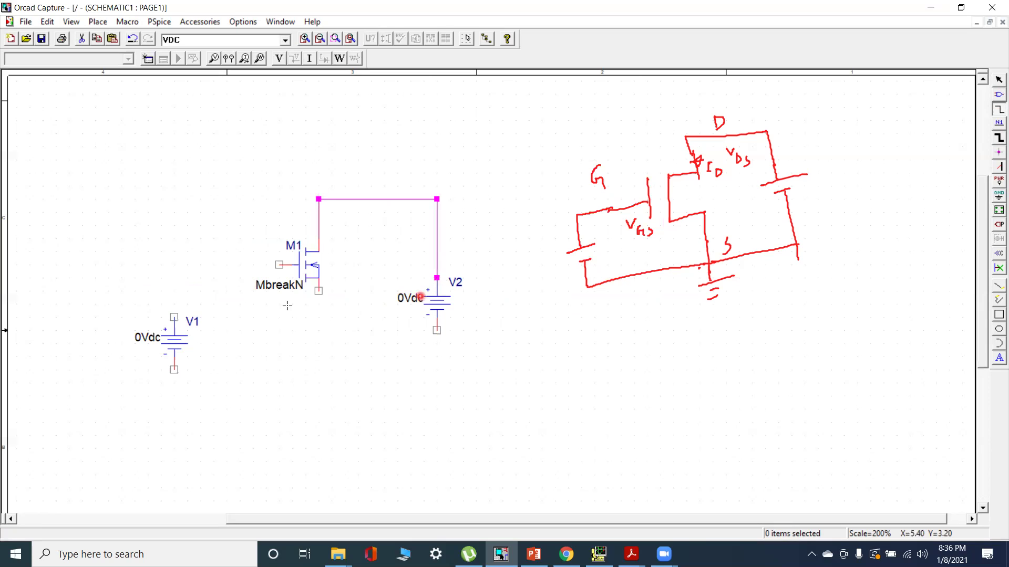
{"action": "left_click", "coordinate": [279, 264]}
{"action": "left_click", "coordinate": [174, 318]}
Wire the negative terminals of V2 and V1 together and connect the transistor's source to that common wire
{"action": "left_click", "coordinate": [435, 330]}
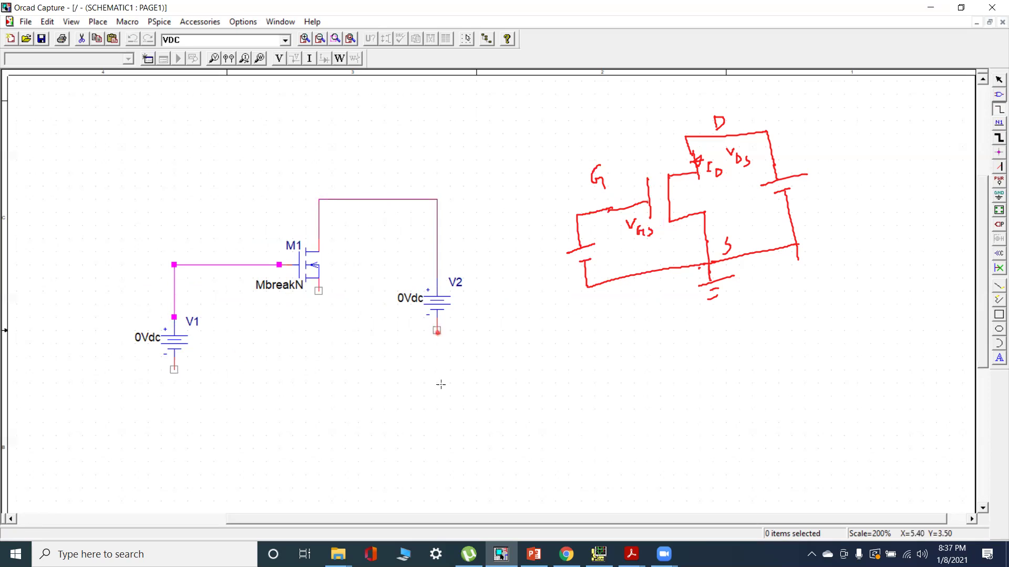
{"action": "left_click", "coordinate": [437, 409]}
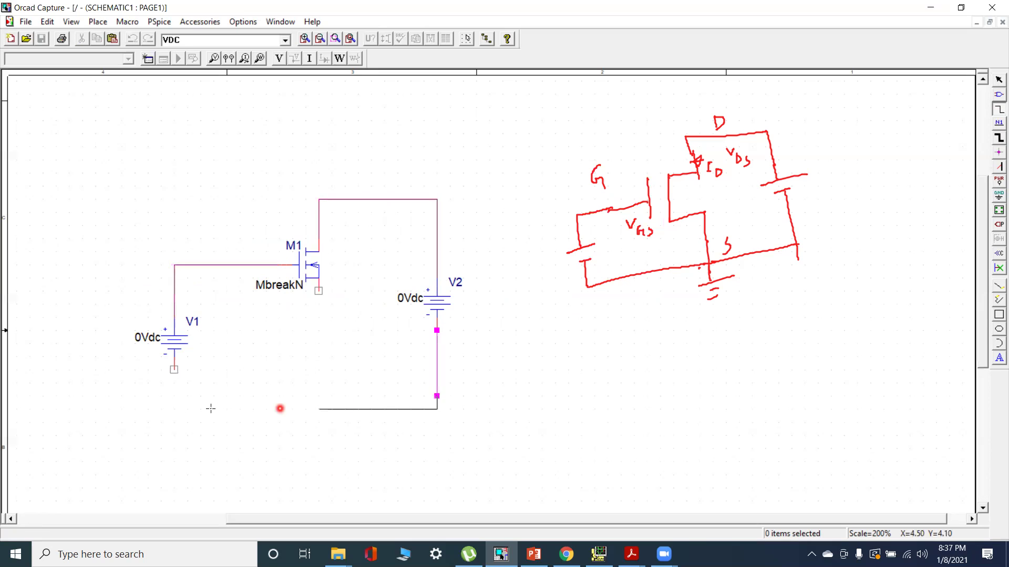
{"action": "left_click", "coordinate": [174, 370]}
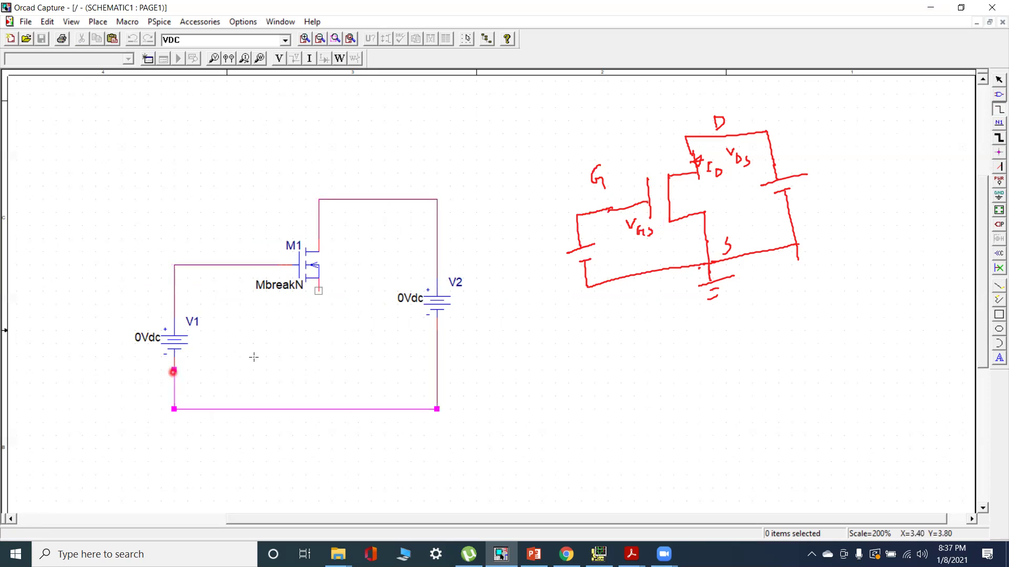
{"action": "left_click", "coordinate": [318, 408]}
{"action": "right_click", "coordinate": [530, 367]}
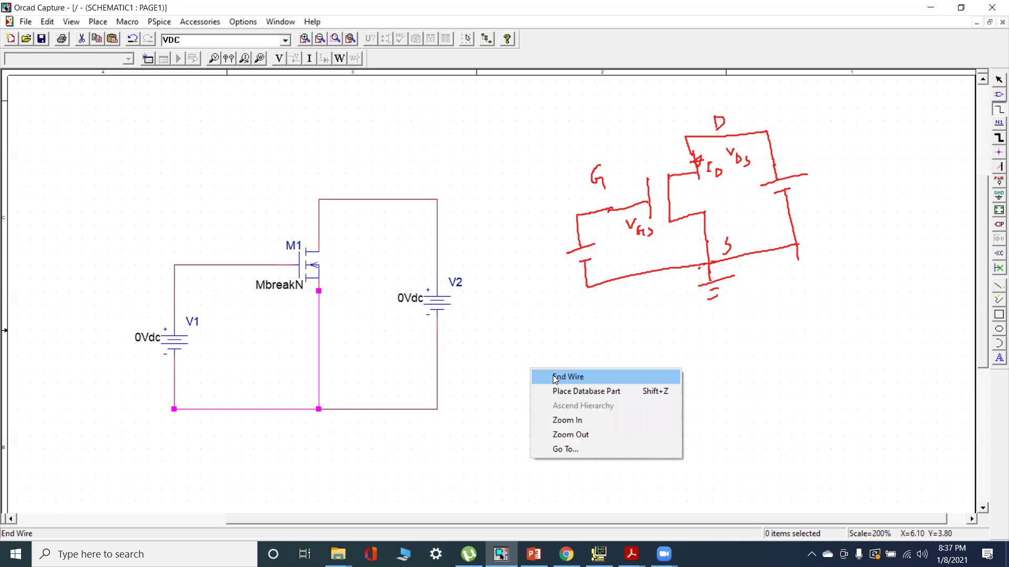
{"action": "left_click", "coordinate": [541, 376]}
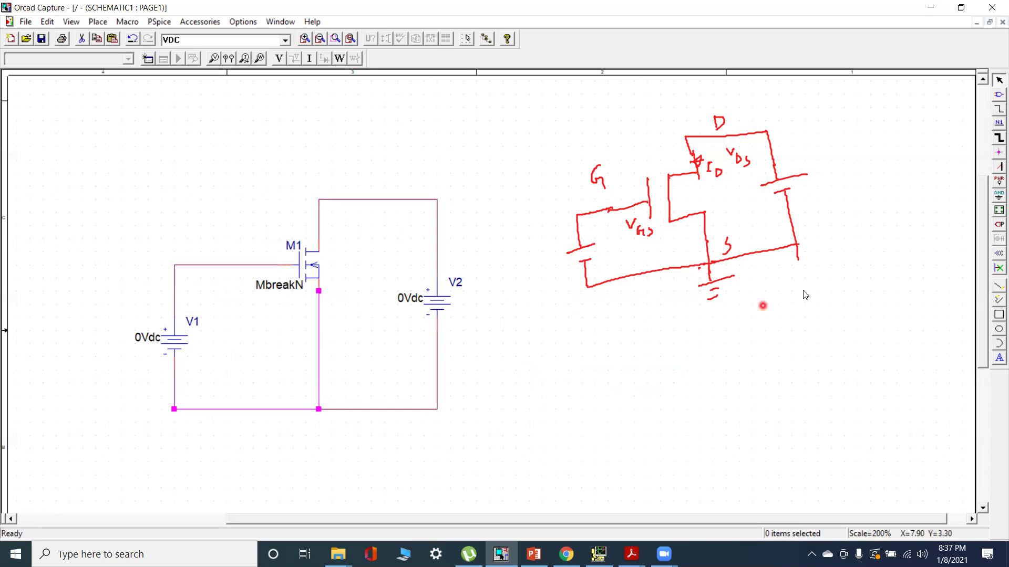
Place a 0 ground symbol from the SOURCE library where the transistor's source meets the common wire
{"action": "left_click", "coordinate": [998, 196]}
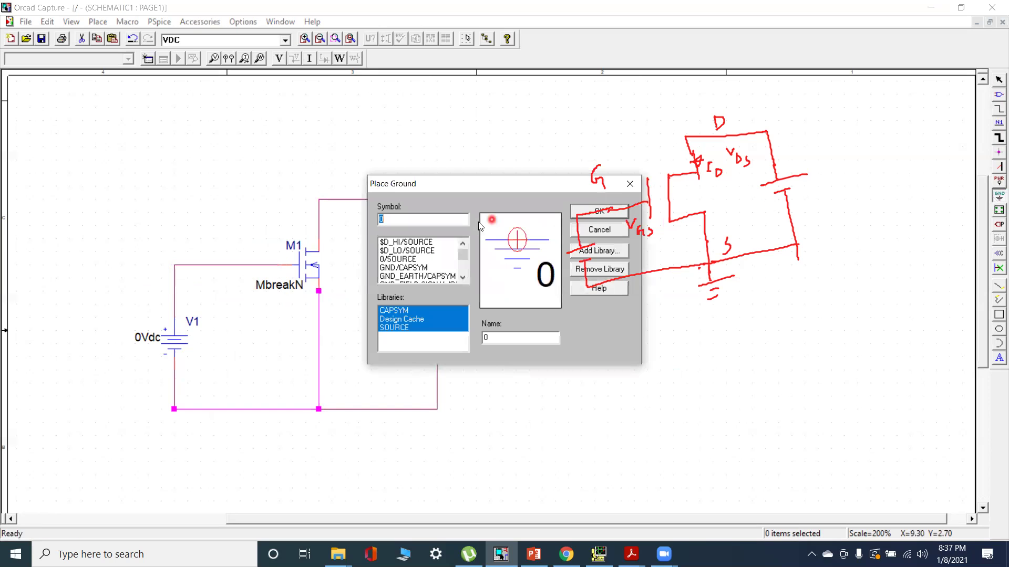
{"action": "left_click", "coordinate": [610, 212]}
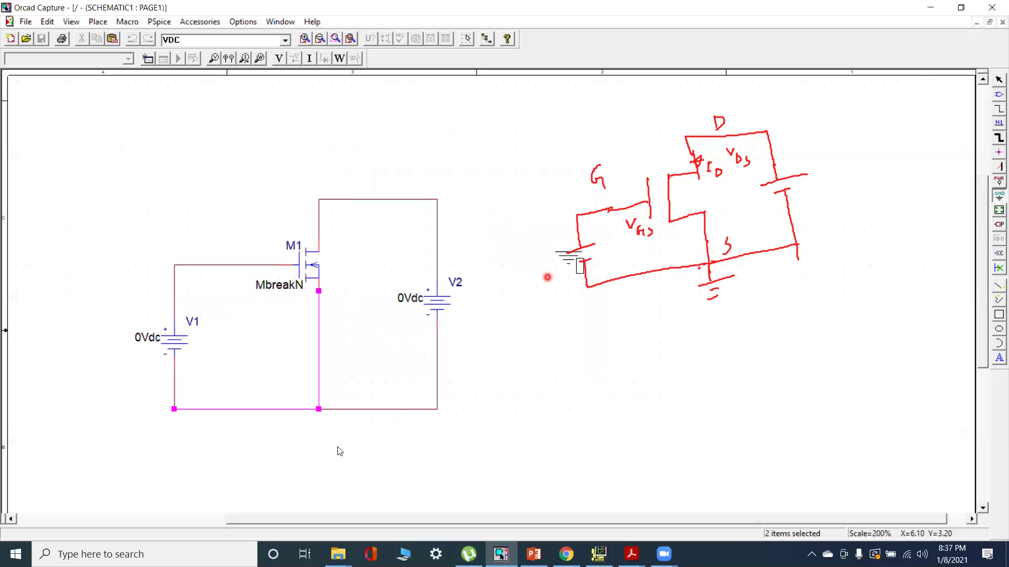
{"action": "left_click", "coordinate": [318, 424]}
{"action": "right_click", "coordinate": [533, 381]}
{"action": "left_click", "coordinate": [559, 387]}
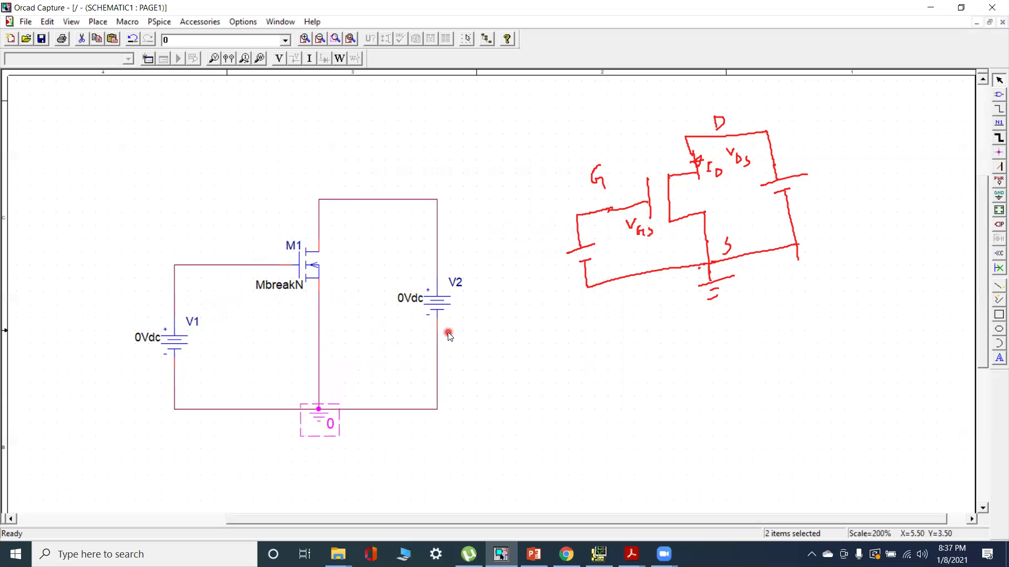
Place the net alias Vgs on the gate wire and on the drain wire
{"action": "left_click", "coordinate": [995, 128]}
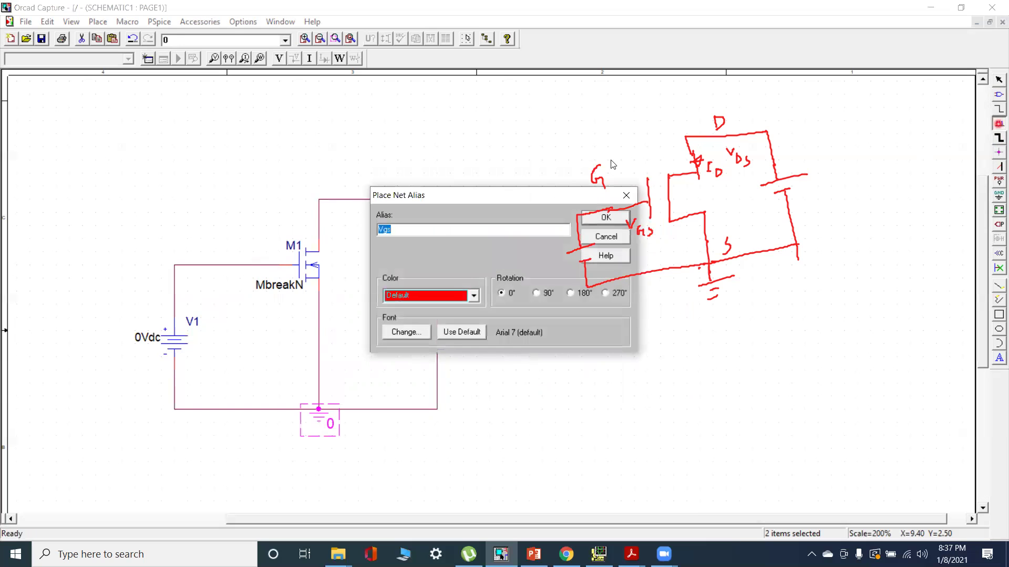
{"action": "left_click_drag", "start_coordinate": [479, 192], "coordinate": [333, 186]}
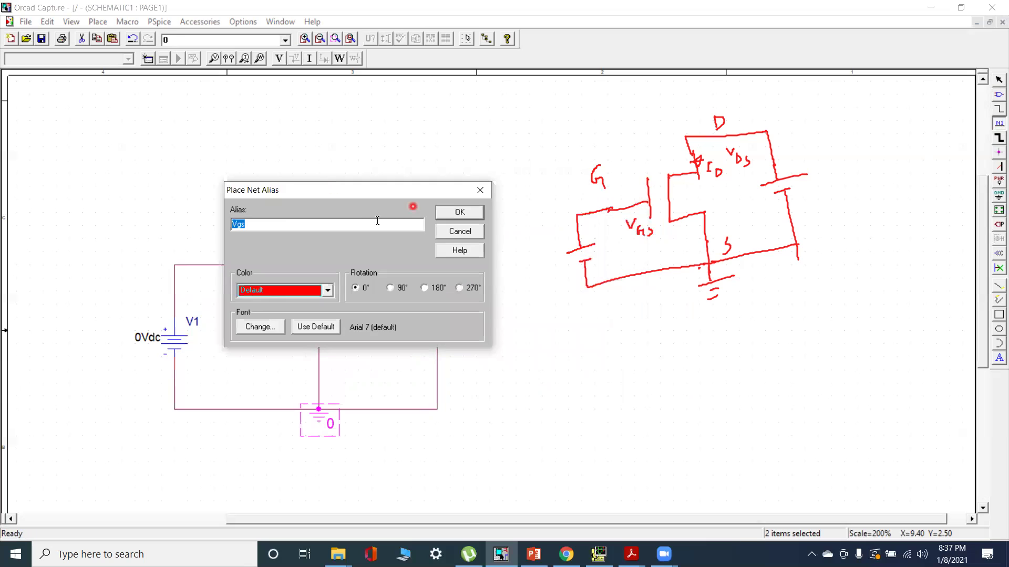
{"action": "left_click", "coordinate": [460, 214]}
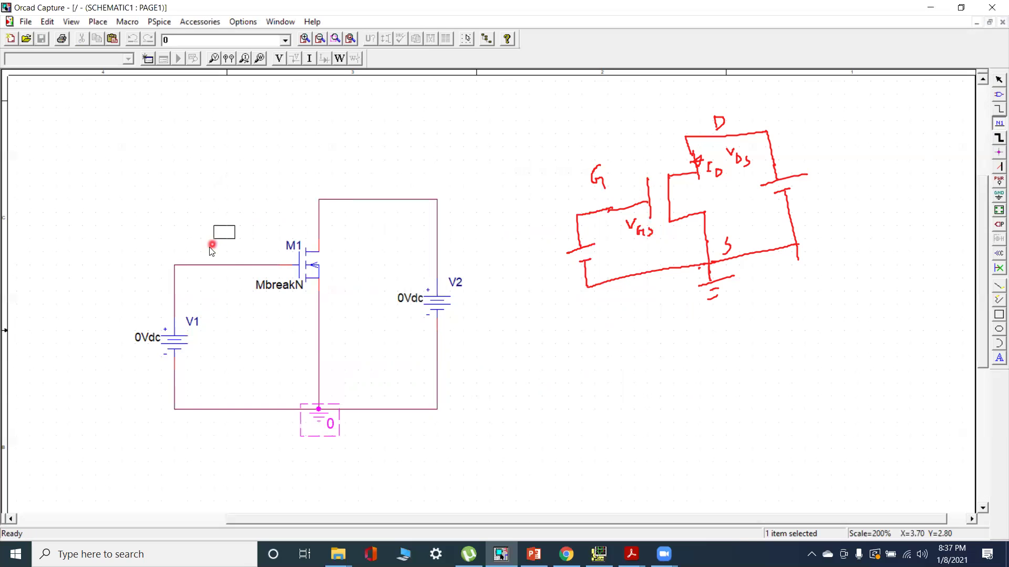
{"action": "left_click", "coordinate": [189, 261]}
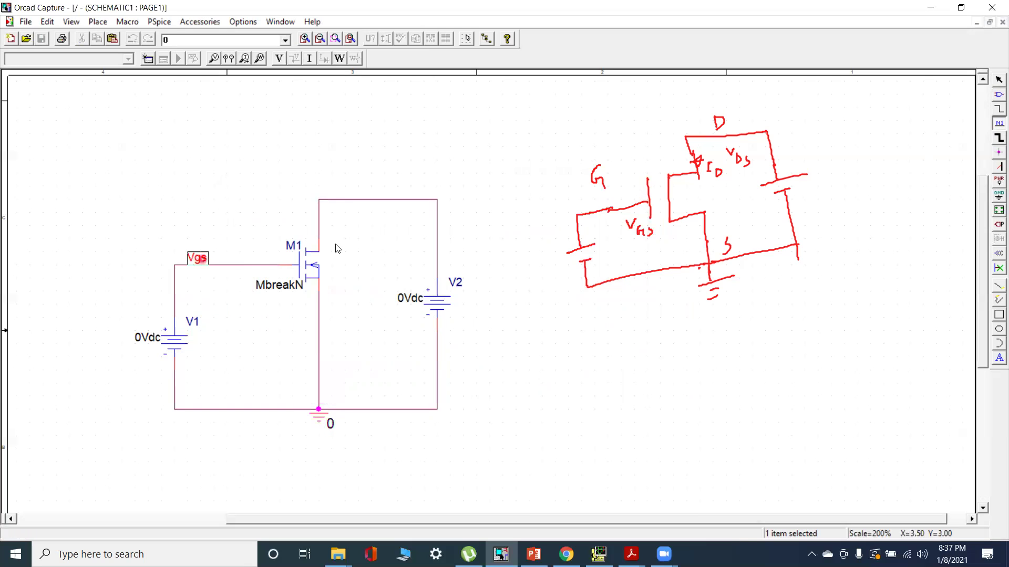
{"action": "left_click", "coordinate": [400, 200]}
{"action": "right_click", "coordinate": [510, 175]}
{"action": "left_click", "coordinate": [525, 187]}
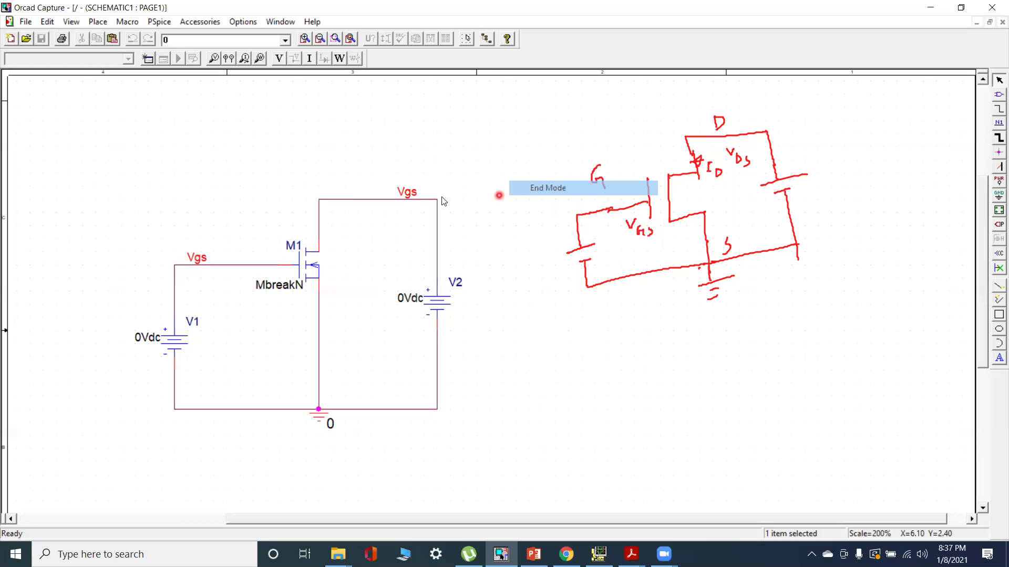
Rename the net alias on the wire from the transistor's drain to V2 as Vds
{"action": "double_click", "coordinate": [413, 196]}
{"action": "left_click", "coordinate": [399, 229]}
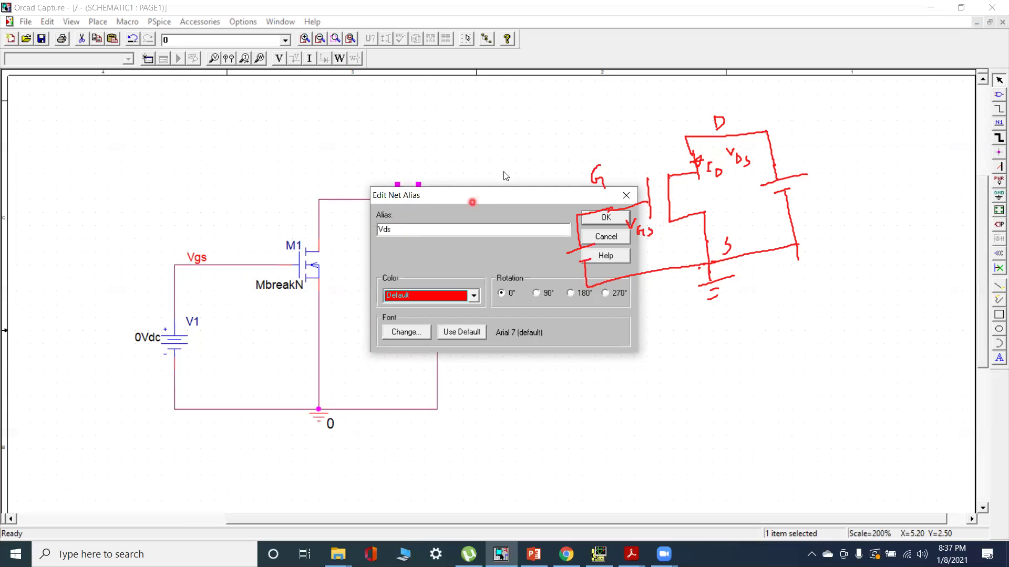
{"action": "left_click_drag", "start_coordinate": [467, 200], "coordinate": [395, 197]}
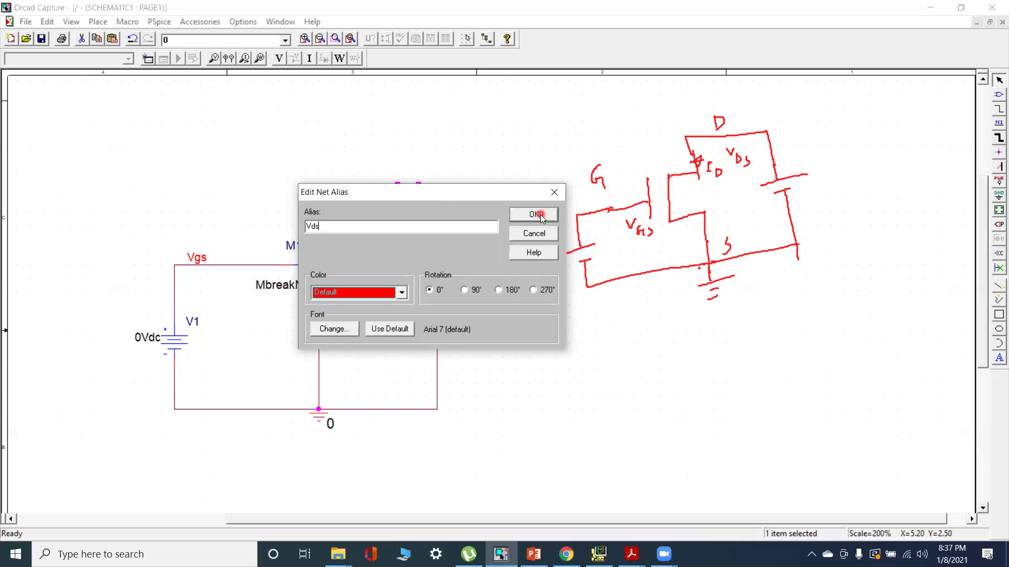
{"action": "left_click", "coordinate": [538, 214]}
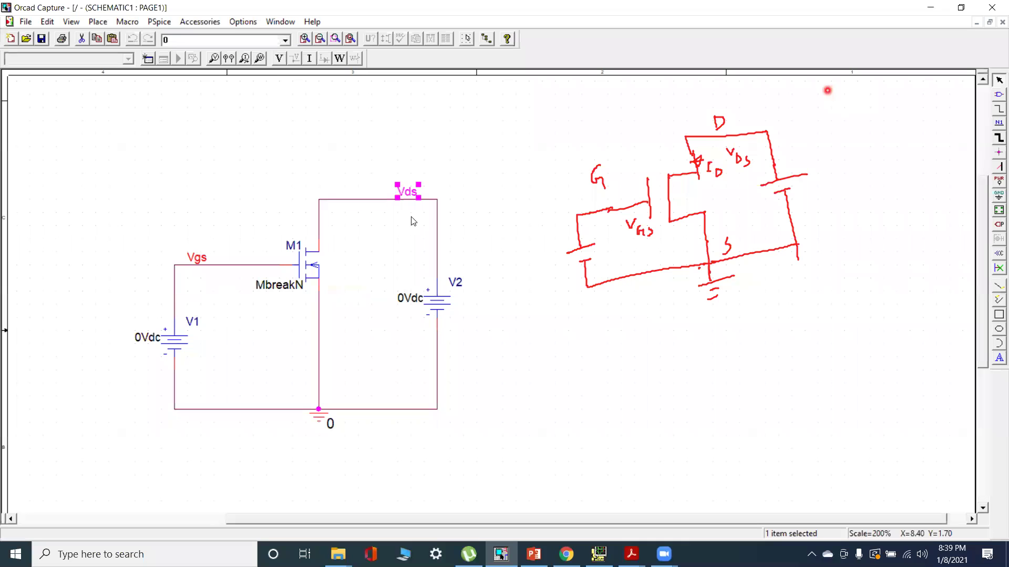
{"action": "left_click", "coordinate": [445, 195]}
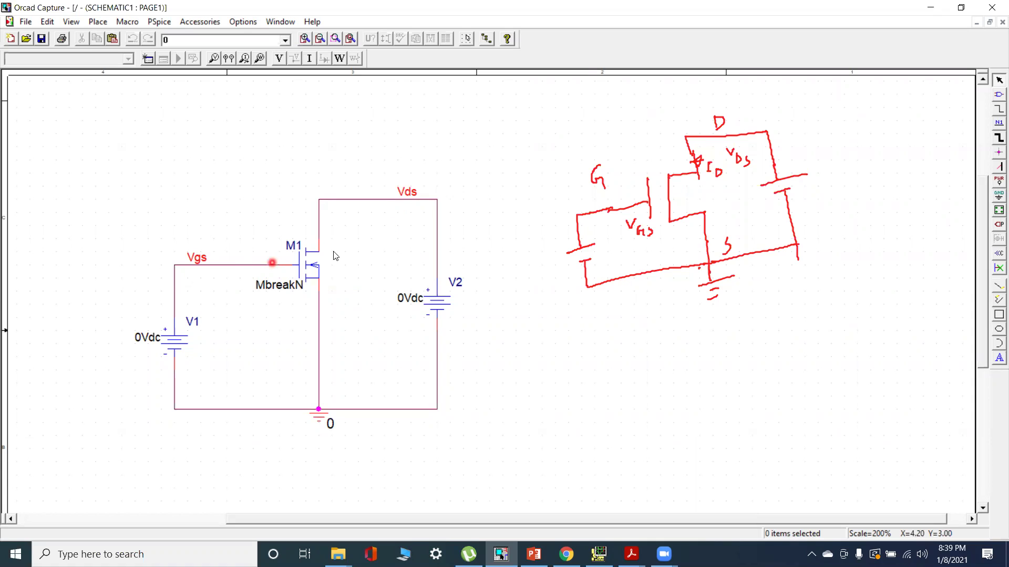
Create a simulation profile named nmos and set its analysis type to DC Sweep
{"action": "left_click", "coordinate": [147, 61]}
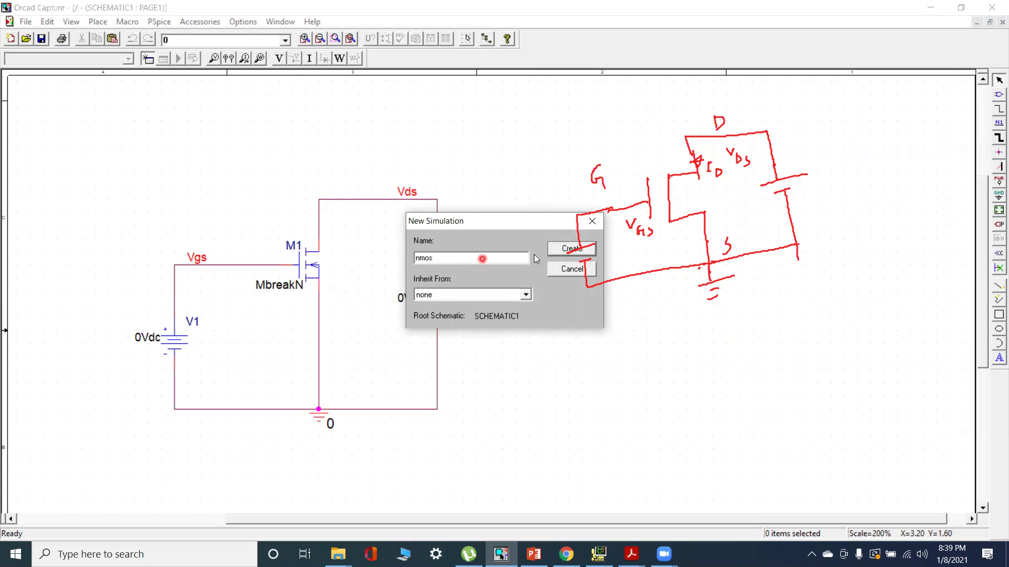
{"action": "left_click", "coordinate": [563, 255]}
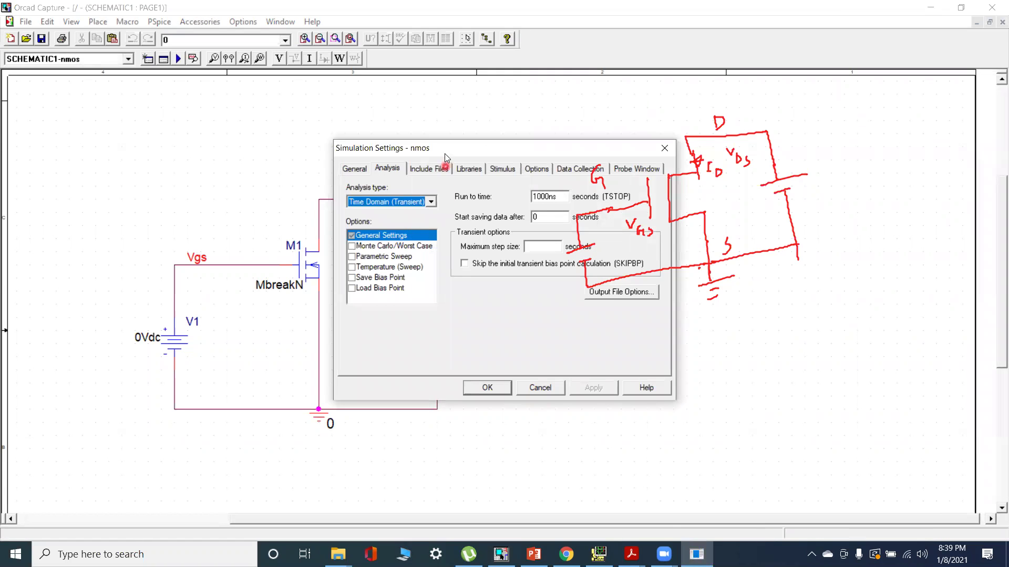
{"action": "left_click_drag", "start_coordinate": [436, 147], "coordinate": [357, 120]}
{"action": "left_click", "coordinate": [351, 175]}
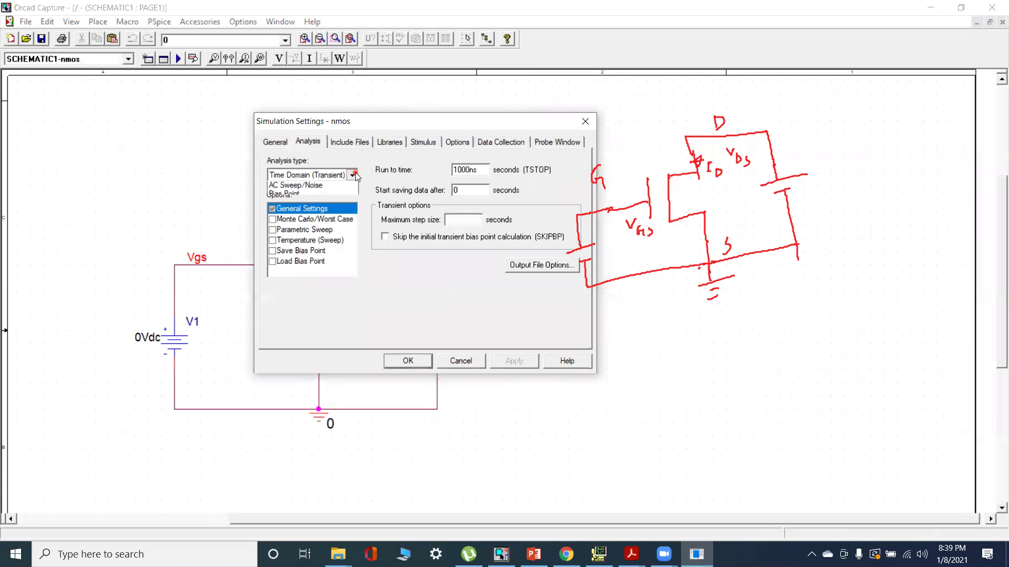
{"action": "left_click", "coordinate": [303, 195]}
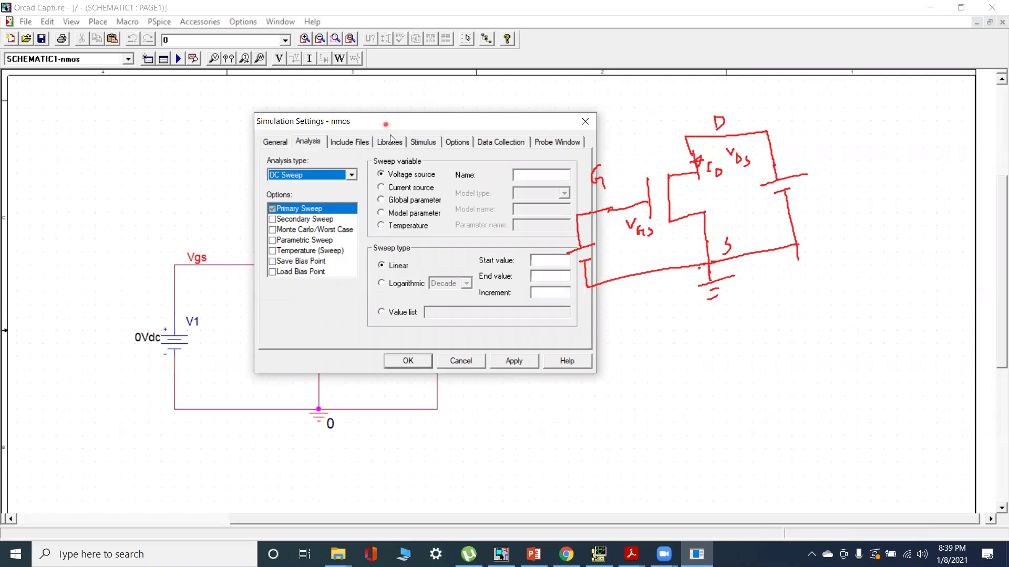
{"action": "left_click_drag", "start_coordinate": [383, 127], "coordinate": [301, 134]}
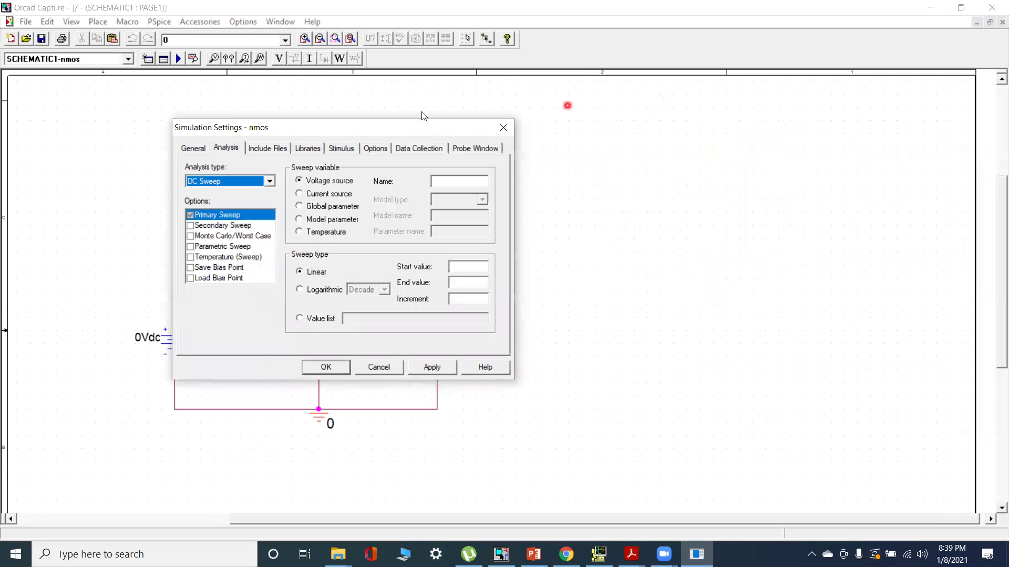
{"action": "left_click_drag", "start_coordinate": [409, 126], "coordinate": [604, 131]}
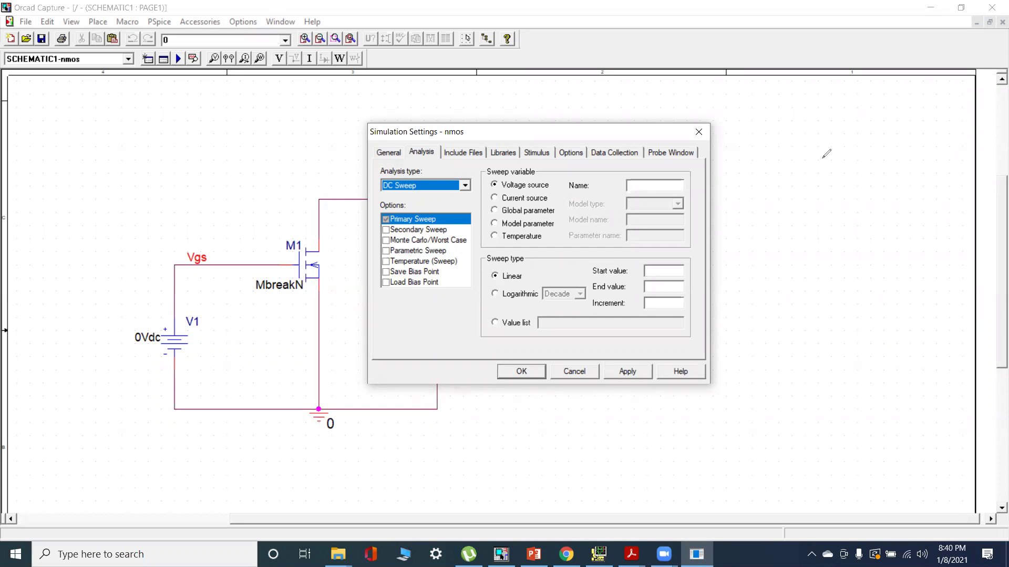
{"action": "left_click", "coordinate": [854, 122]}
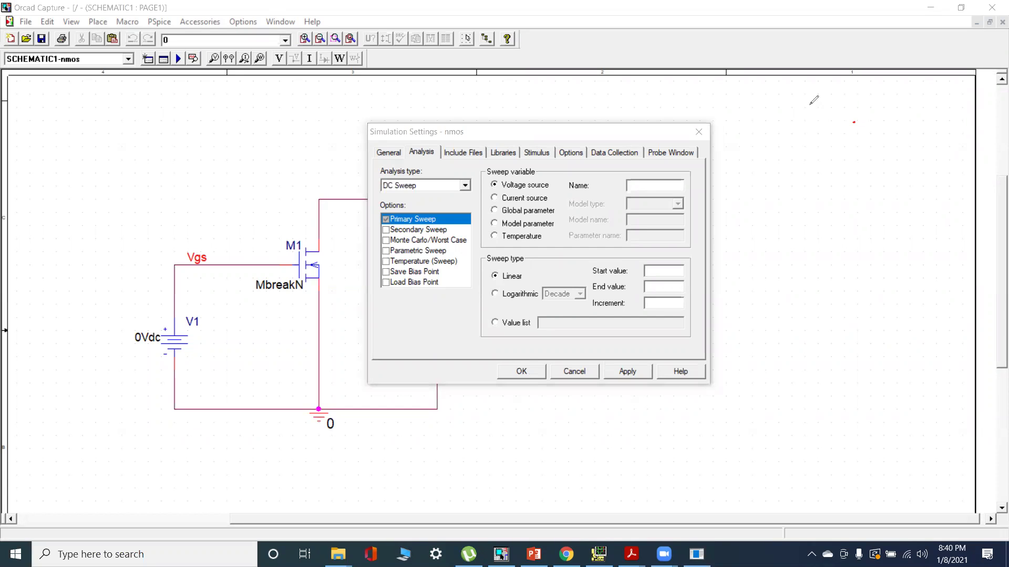
{"action": "mouse_move", "coordinate": [812, 94]}
{"action": "left_mouse_down"}
{"action": "mouse_move", "coordinate": [809, 112]}
{"action": "mouse_move", "coordinate": [820, 105]}
{"action": "mouse_move", "coordinate": [823, 116]}
{"action": "mouse_move", "coordinate": [889, 81]}
{"action": "mouse_move", "coordinate": [885, 122]}
{"action": "left_mouse_up"}
{"action": "left_click_drag", "start_coordinate": [898, 87], "coordinate": [934, 113]}
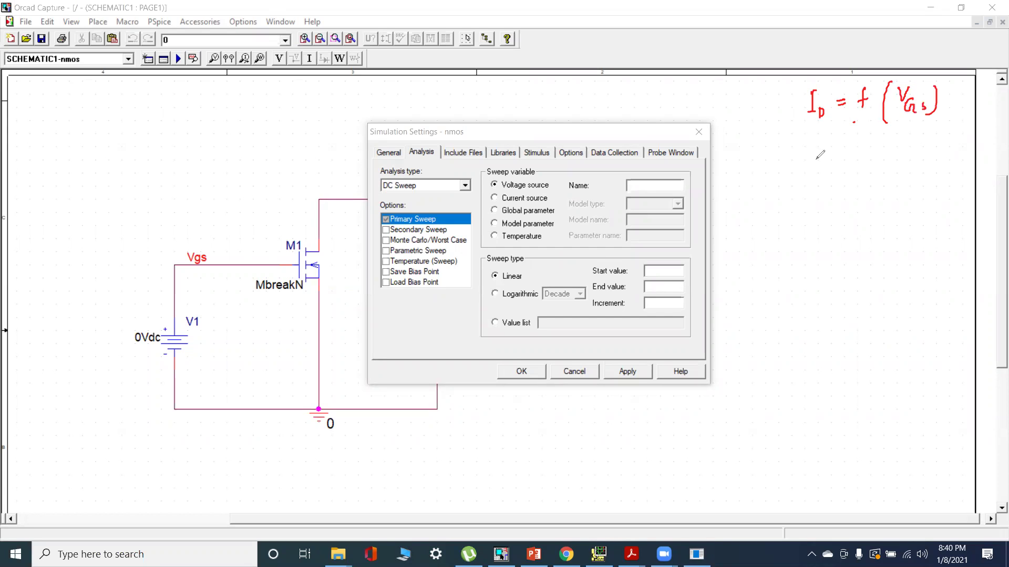
{"action": "mouse_move", "coordinate": [798, 141]}
{"action": "left_mouse_down"}
{"action": "mouse_move", "coordinate": [795, 240]}
{"action": "mouse_move", "coordinate": [810, 260]}
{"action": "mouse_move", "coordinate": [947, 262]}
{"action": "left_mouse_up"}
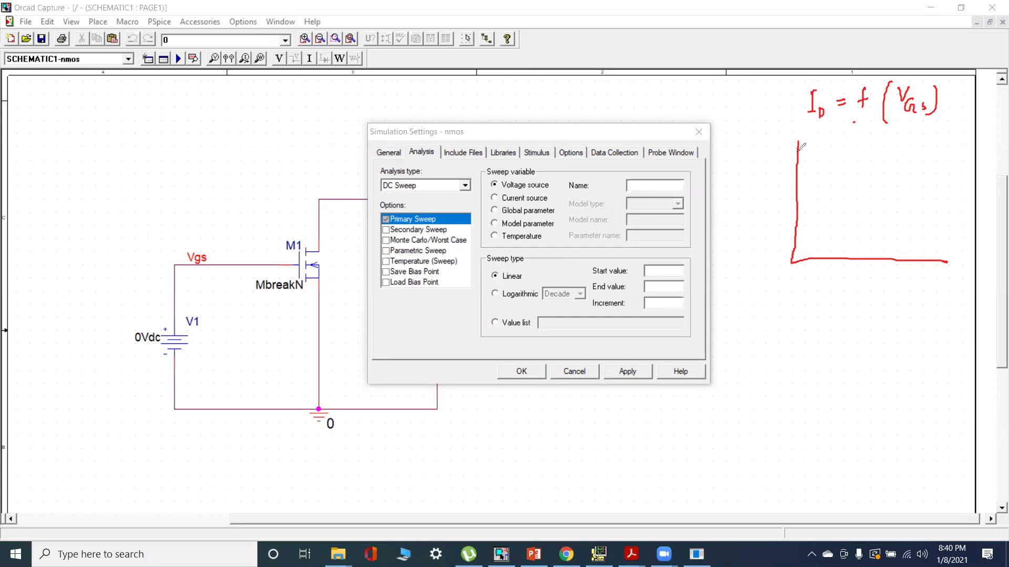
{"action": "mouse_move", "coordinate": [798, 142]}
{"action": "left_mouse_down"}
{"action": "mouse_move", "coordinate": [822, 138]}
{"action": "mouse_move", "coordinate": [840, 149]}
{"action": "mouse_move", "coordinate": [829, 161]}
{"action": "left_mouse_up"}
{"action": "mouse_move", "coordinate": [949, 257]}
{"action": "left_mouse_down"}
{"action": "mouse_move", "coordinate": [937, 251]}
{"action": "mouse_move", "coordinate": [938, 292]}
{"action": "mouse_move", "coordinate": [943, 280]}
{"action": "mouse_move", "coordinate": [957, 311]}
{"action": "left_mouse_up"}
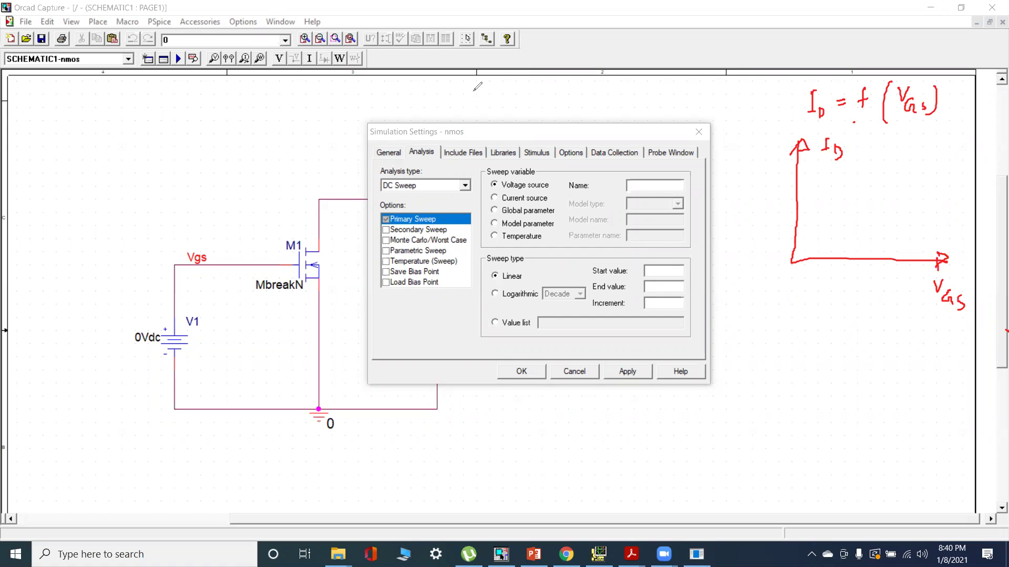
Define the primary sweep of voltage source V1 as linear from 0 to 10 with an increment of .1
{"action": "left_click", "coordinate": [640, 186]}
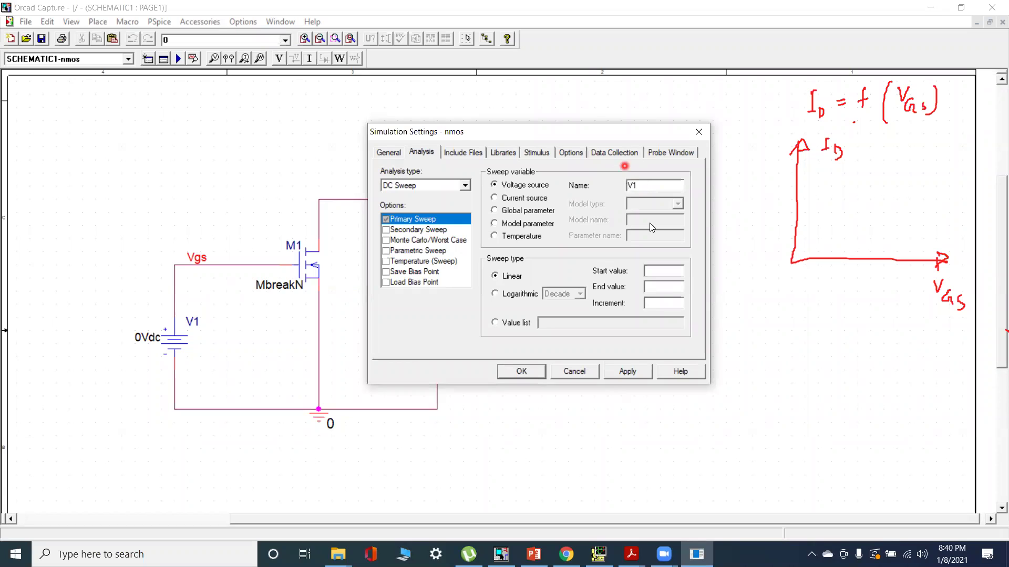
{"action": "left_click", "coordinate": [666, 272]}
{"action": "left_click", "coordinate": [665, 289]}
{"action": "left_click", "coordinate": [658, 303]}
{"action": "type", "text": ".1"}
{"action": "left_click", "coordinate": [649, 349]}
{"action": "left_click", "coordinate": [627, 374]}
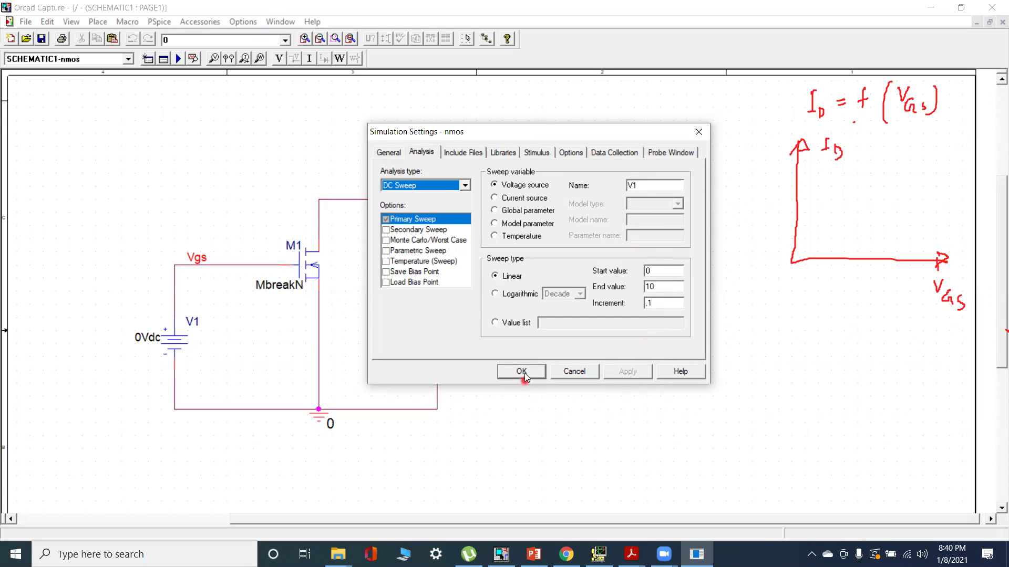
{"action": "left_click", "coordinate": [524, 373]}
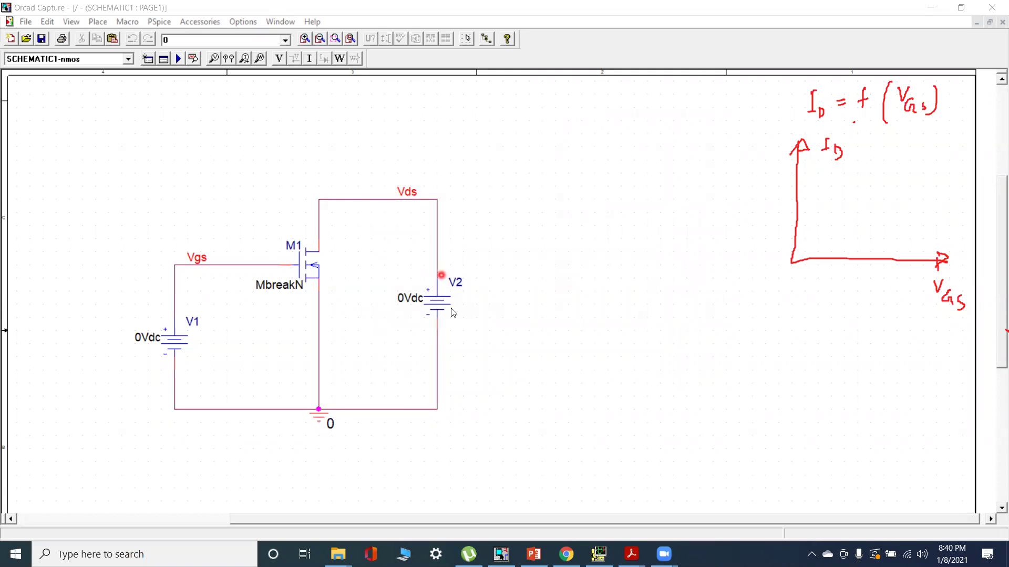
Set the DC value of source V2 to 20Vdc and of source V1 to 10Vdc
{"action": "double_click", "coordinate": [400, 299]}
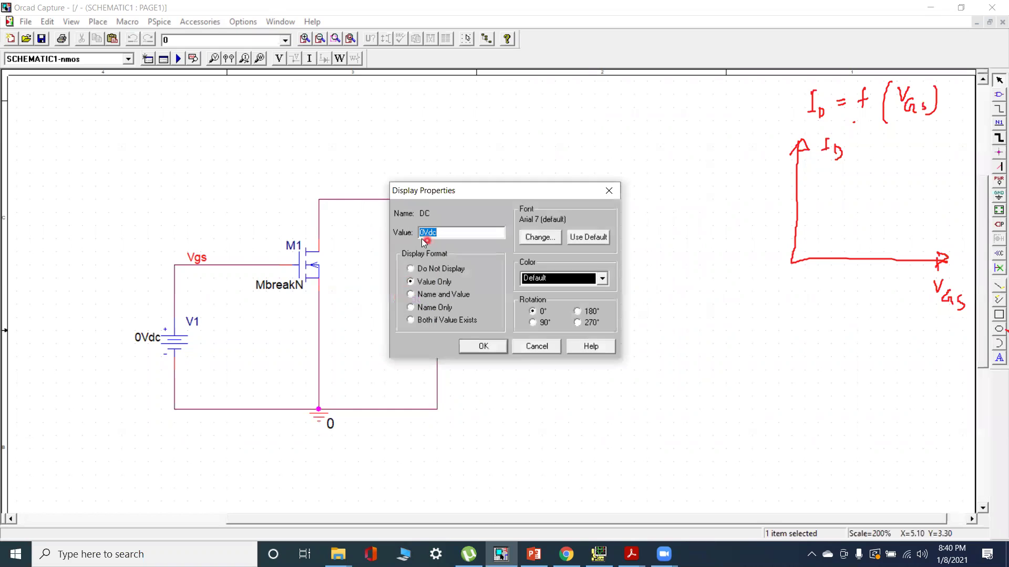
{"action": "type", "text": "2"}
{"action": "left_click", "coordinate": [484, 346]}
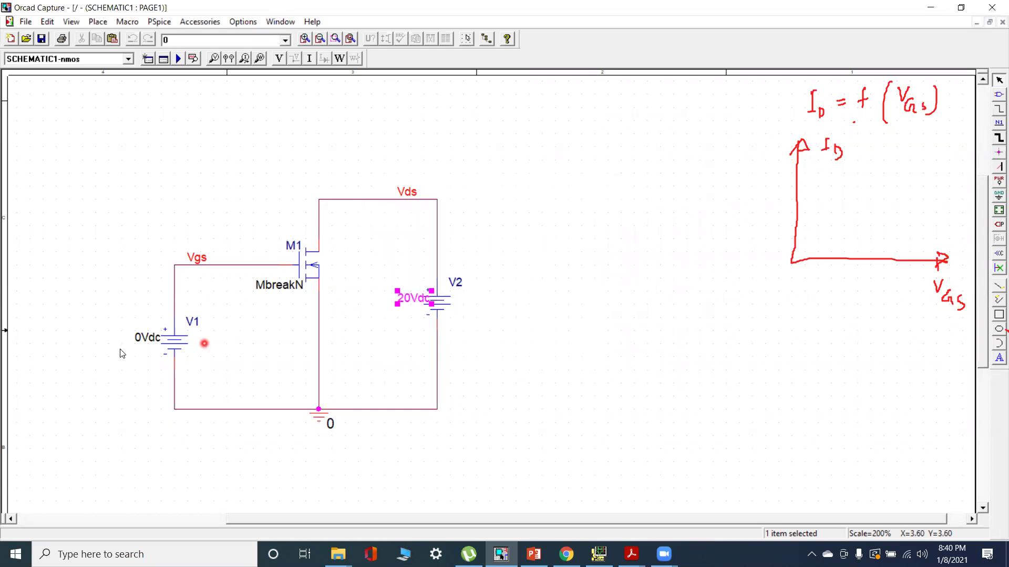
{"action": "double_click", "coordinate": [143, 338]}
{"action": "left_click", "coordinate": [419, 233]}
{"action": "type", "text": "10Vdc"}
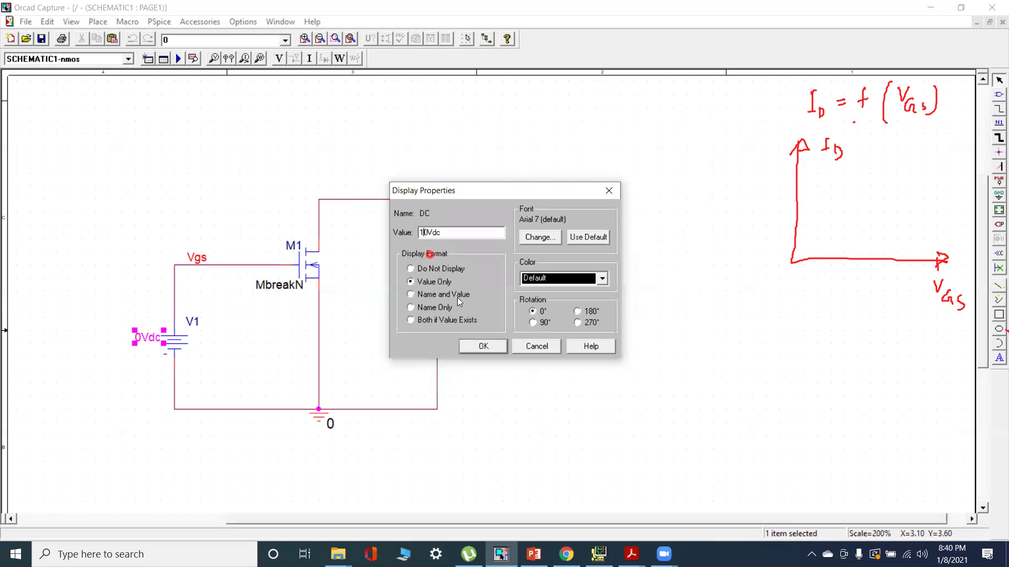
{"action": "left_click", "coordinate": [485, 347]}
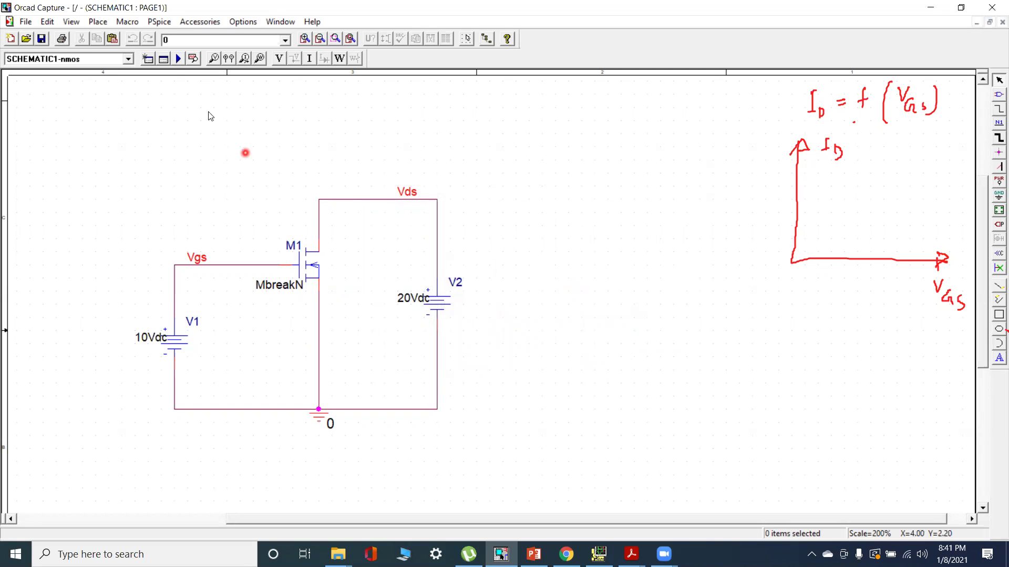
Run the nmos simulation in PSpice and plot the drain current trace ID(M1)
{"action": "left_click", "coordinate": [178, 60]}
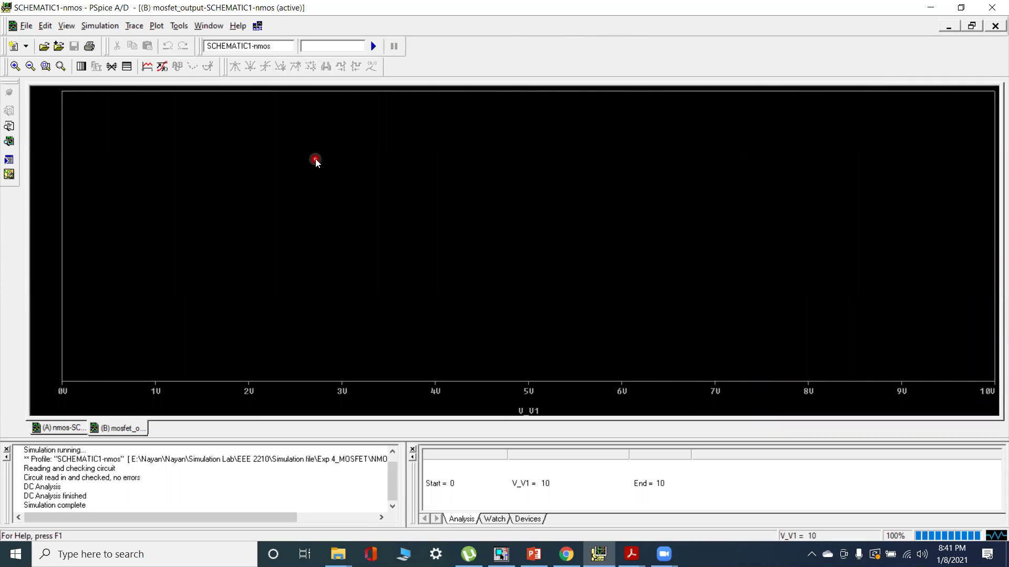
{"action": "left_click", "coordinate": [147, 68]}
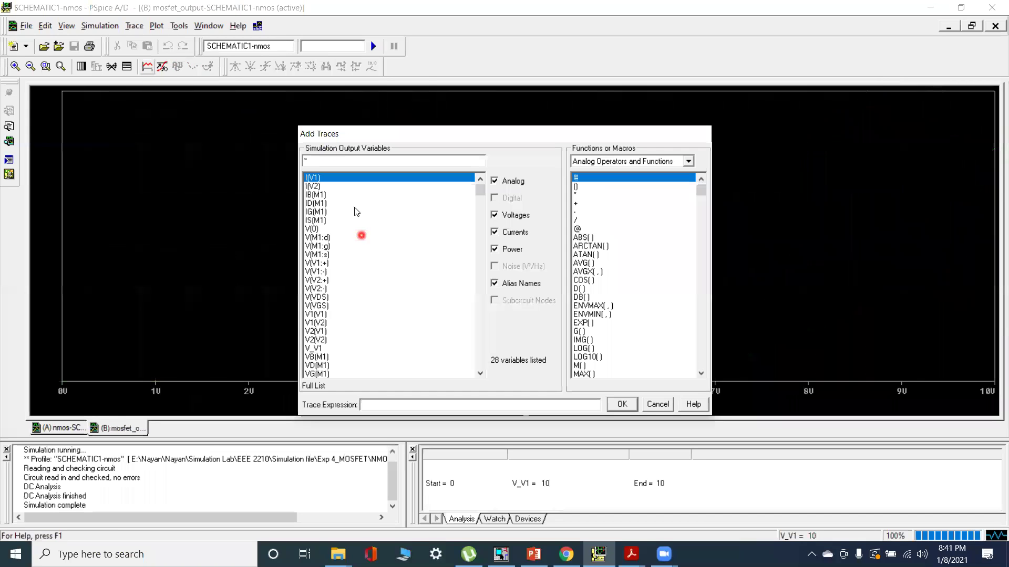
{"action": "left_click", "coordinate": [315, 204]}
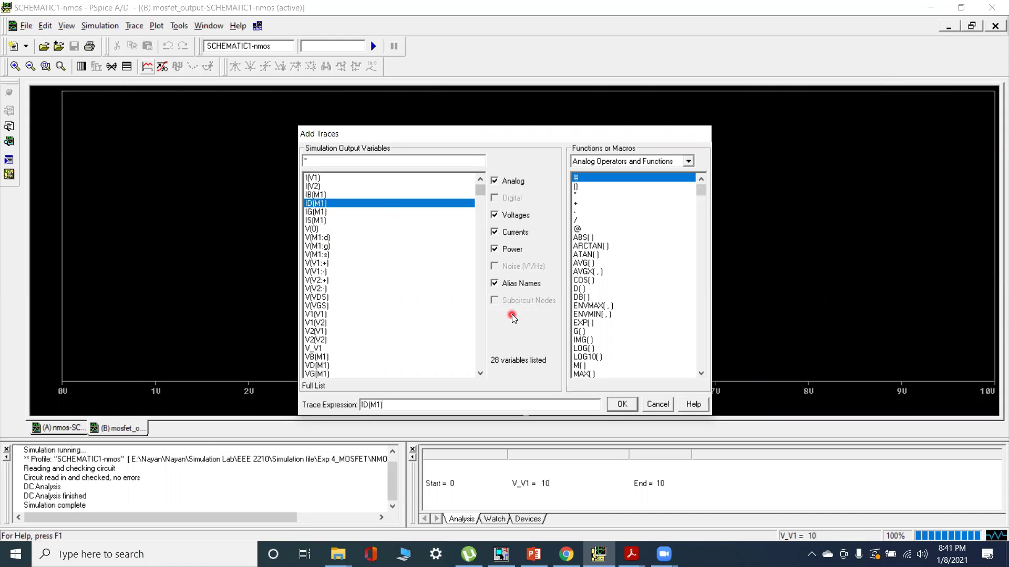
{"action": "left_click", "coordinate": [622, 405]}
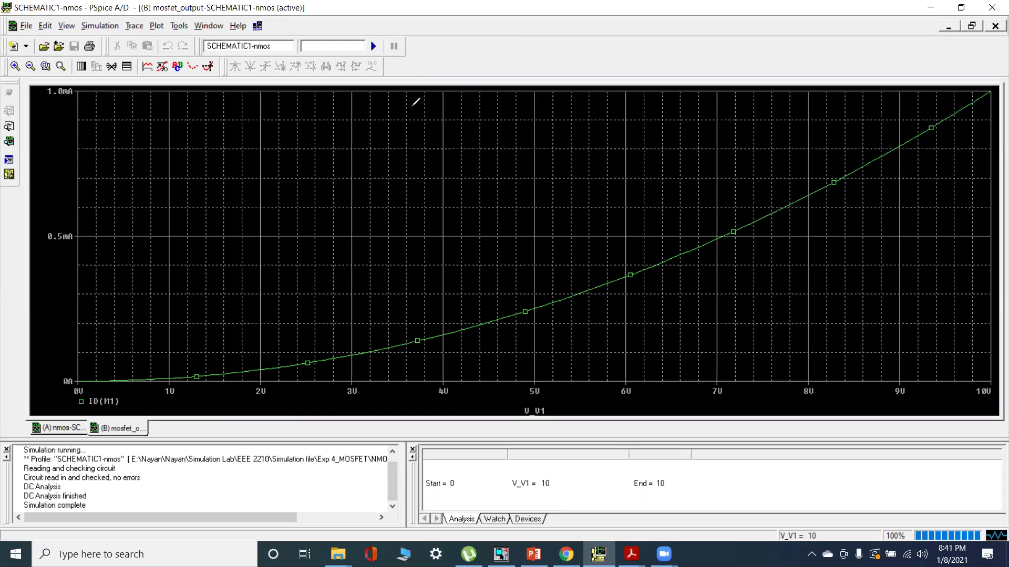
{"action": "mouse_move", "coordinate": [291, 119]}
{"action": "left_mouse_down"}
{"action": "mouse_move", "coordinate": [350, 191]}
{"action": "mouse_move", "coordinate": [478, 186]}
{"action": "left_mouse_up"}
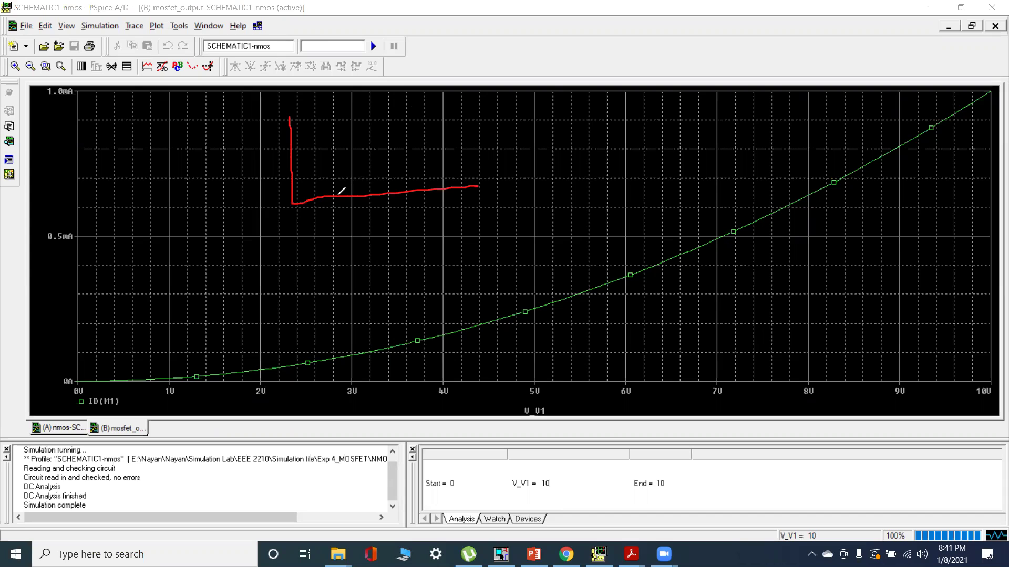
{"action": "mouse_move", "coordinate": [297, 198]}
{"action": "left_mouse_down"}
{"action": "mouse_move", "coordinate": [335, 187]}
{"action": "mouse_move", "coordinate": [374, 147]}
{"action": "mouse_move", "coordinate": [390, 101]}
{"action": "left_mouse_up"}
{"action": "left_click_drag", "start_coordinate": [321, 209], "coordinate": [327, 209]}
{"action": "left_click_drag", "start_coordinate": [329, 211], "coordinate": [338, 223]}
{"action": "mouse_move", "coordinate": [478, 131]}
{"action": "left_mouse_down"}
{"action": "mouse_move", "coordinate": [492, 132]}
{"action": "mouse_move", "coordinate": [507, 153]}
{"action": "mouse_move", "coordinate": [532, 130]}
{"action": "mouse_move", "coordinate": [527, 158]}
{"action": "mouse_move", "coordinate": [557, 122]}
{"action": "mouse_move", "coordinate": [568, 135]}
{"action": "left_mouse_up"}
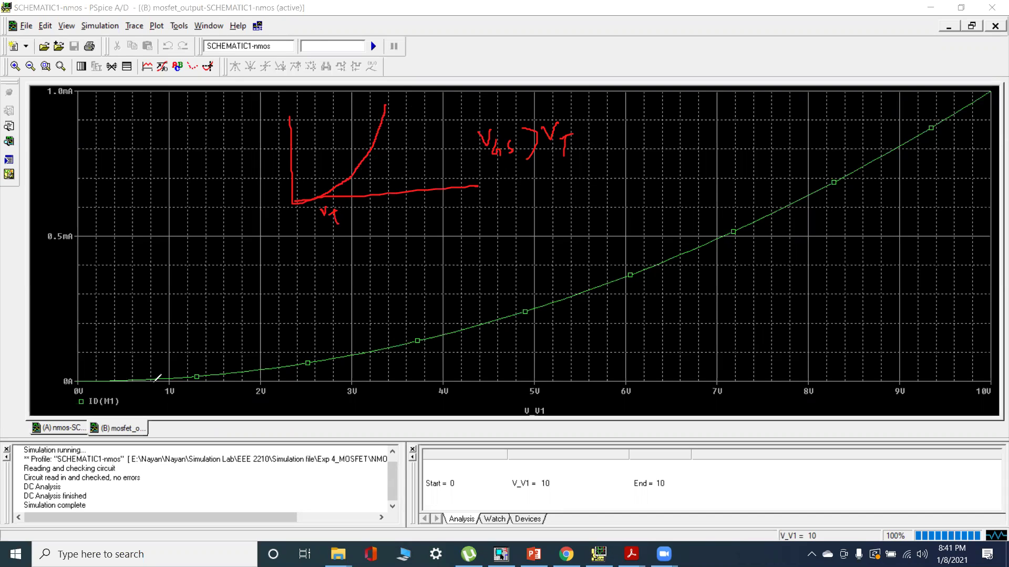
{"action": "mouse_move", "coordinate": [152, 381]}
{"action": "left_mouse_down"}
{"action": "mouse_move", "coordinate": [155, 397]}
{"action": "mouse_move", "coordinate": [168, 402]}
{"action": "left_mouse_up"}
{"action": "left_click_drag", "start_coordinate": [164, 403], "coordinate": [166, 413]}
{"action": "mouse_move", "coordinate": [181, 406]}
{"action": "left_mouse_down"}
{"action": "mouse_move", "coordinate": [193, 402]}
{"action": "mouse_move", "coordinate": [192, 414]}
{"action": "left_mouse_up"}
{"action": "left_click_drag", "start_coordinate": [207, 398], "coordinate": [246, 395]}
{"action": "left_click", "coordinate": [218, 407]}
{"action": "key", "text": "e"}
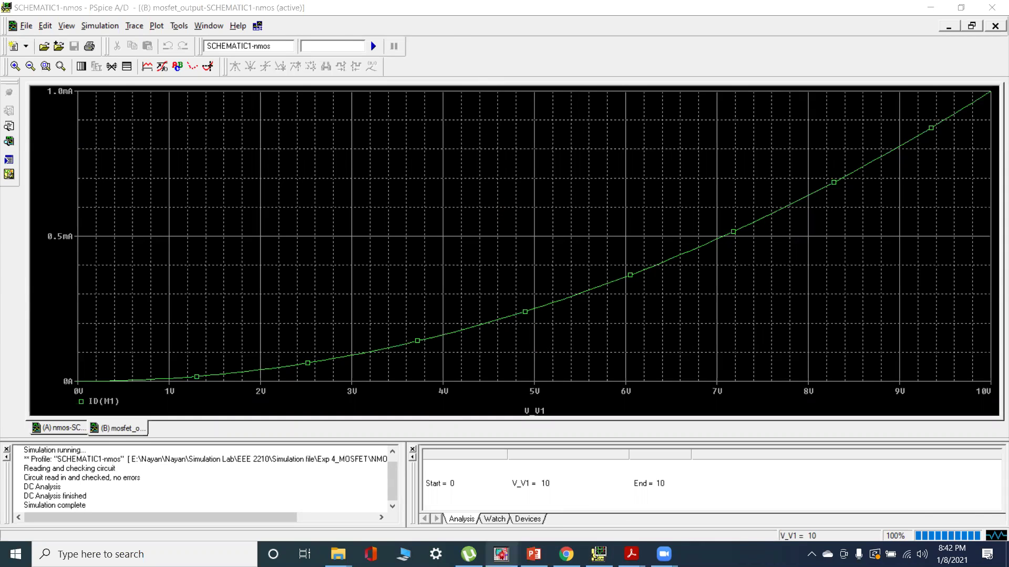
Switch back to OrCAD Capture and review the DC sweep settings of the nmos simulation profile
{"action": "left_click", "coordinate": [500, 554]}
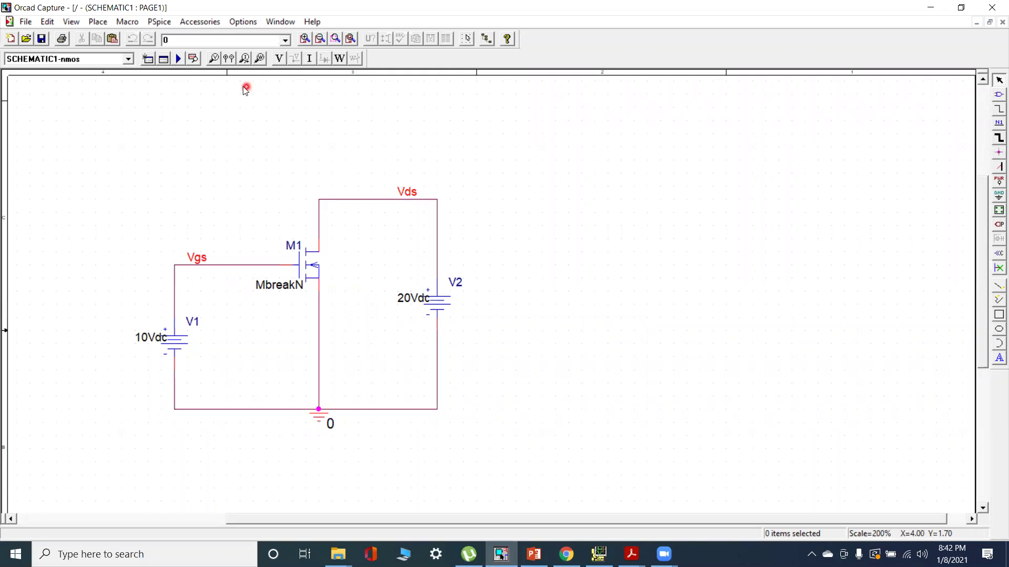
{"action": "left_click", "coordinate": [164, 60]}
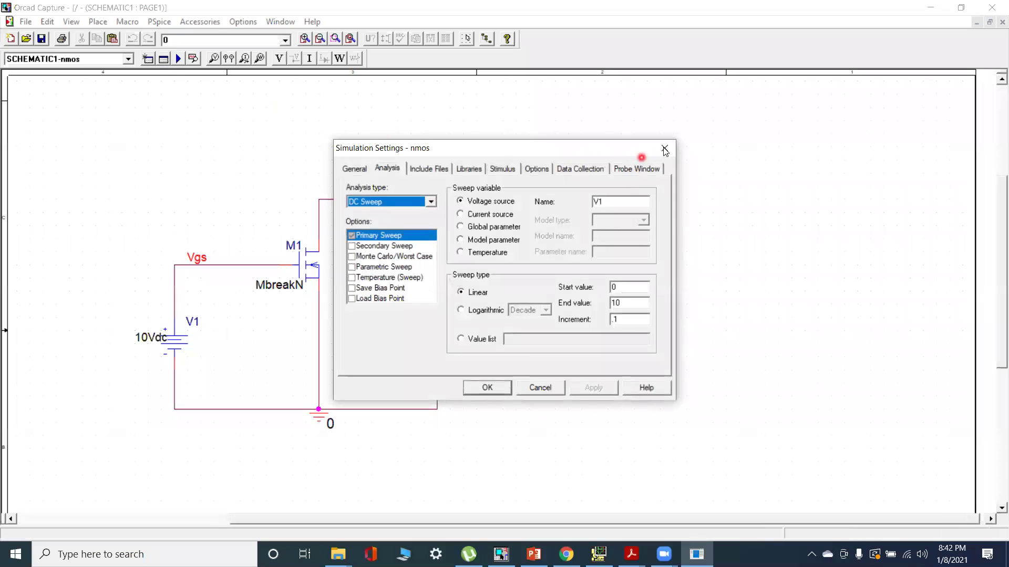
{"action": "left_click", "coordinate": [665, 150]}
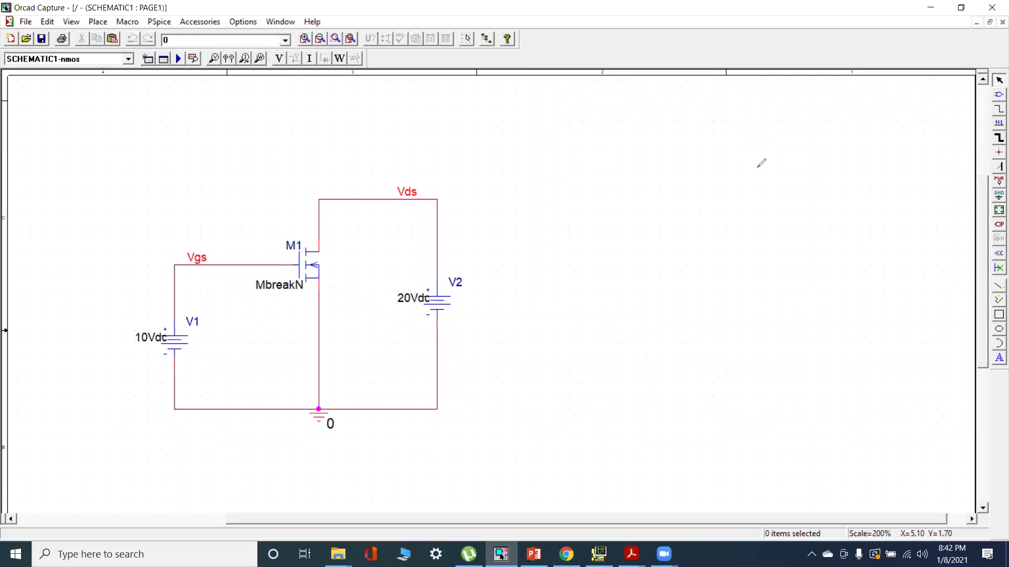
{"action": "mouse_move", "coordinate": [727, 125]}
{"action": "left_mouse_down"}
{"action": "mouse_move", "coordinate": [734, 231]}
{"action": "mouse_move", "coordinate": [917, 229]}
{"action": "mouse_move", "coordinate": [915, 269]}
{"action": "mouse_move", "coordinate": [928, 271]}
{"action": "left_mouse_up"}
{"action": "left_click_drag", "start_coordinate": [914, 260], "coordinate": [916, 273]}
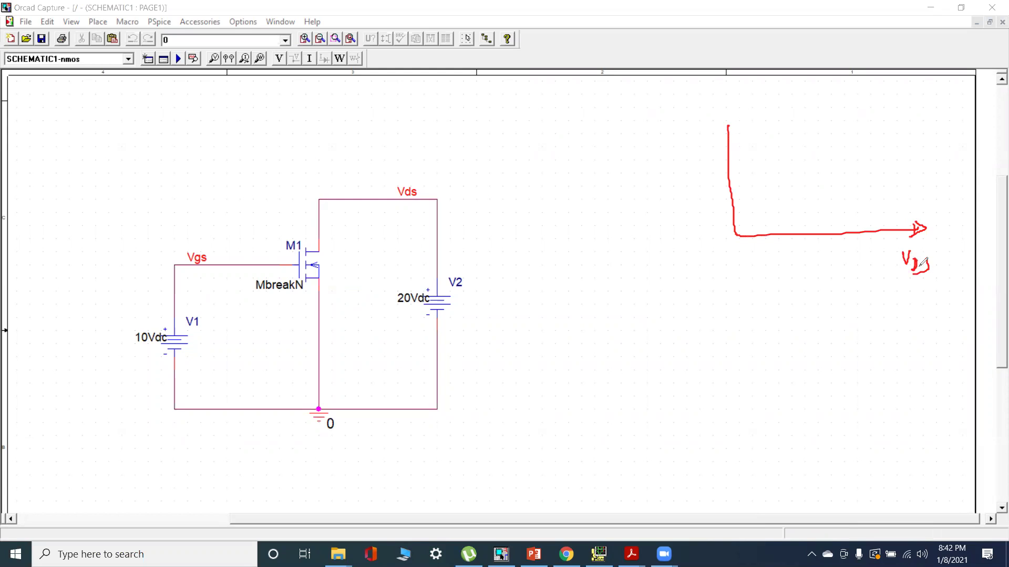
{"action": "mouse_move", "coordinate": [721, 139]}
{"action": "left_mouse_down"}
{"action": "mouse_move", "coordinate": [731, 117]}
{"action": "mouse_move", "coordinate": [728, 133]}
{"action": "left_mouse_up"}
{"action": "left_click_drag", "start_coordinate": [759, 100], "coordinate": [766, 120]}
{"action": "mouse_move", "coordinate": [740, 234]}
{"action": "left_mouse_down"}
{"action": "mouse_move", "coordinate": [753, 194]}
{"action": "mouse_move", "coordinate": [817, 138]}
{"action": "mouse_move", "coordinate": [928, 134]}
{"action": "mouse_move", "coordinate": [939, 113]}
{"action": "mouse_move", "coordinate": [951, 149]}
{"action": "left_mouse_up"}
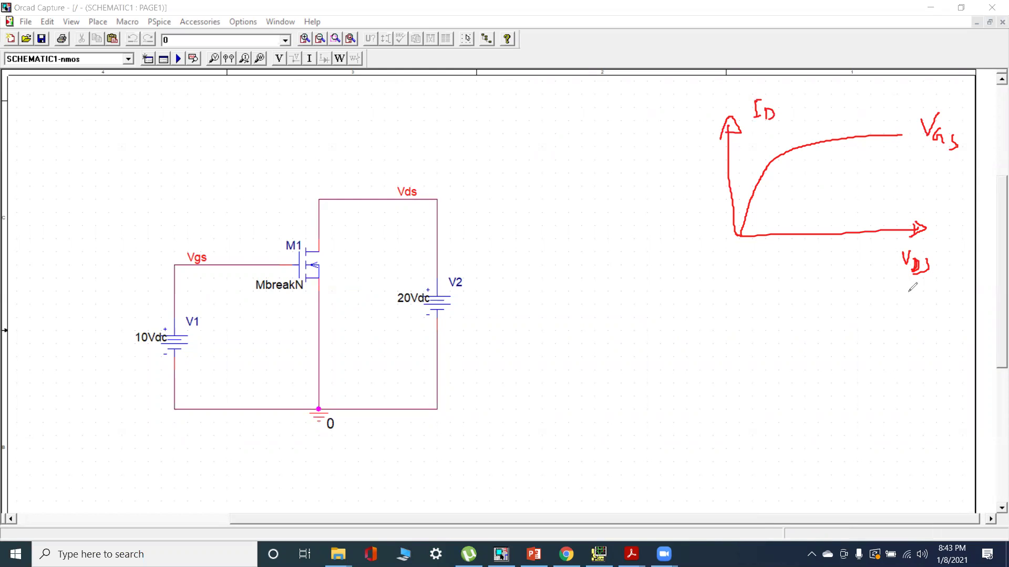
{"action": "mouse_move", "coordinate": [898, 285]}
{"action": "left_mouse_down"}
{"action": "mouse_move", "coordinate": [950, 285]}
{"action": "mouse_move", "coordinate": [930, 307]}
{"action": "left_mouse_up"}
{"action": "left_click_drag", "start_coordinate": [773, 84], "coordinate": [783, 82]}
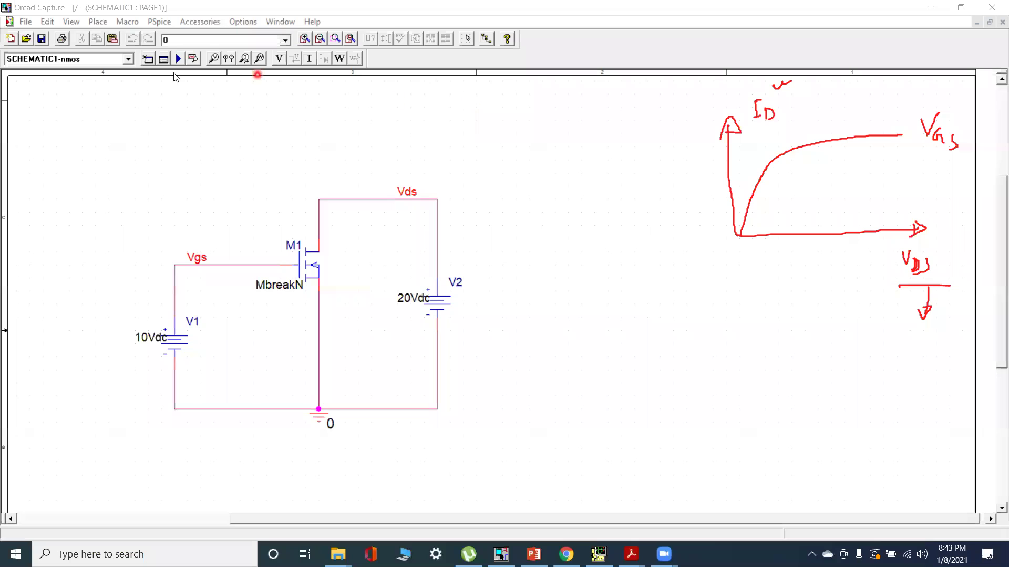
Change the primary DC sweep of the nmos simulation profile to voltage source V2 with an end value of 20
{"action": "left_click", "coordinate": [163, 60]}
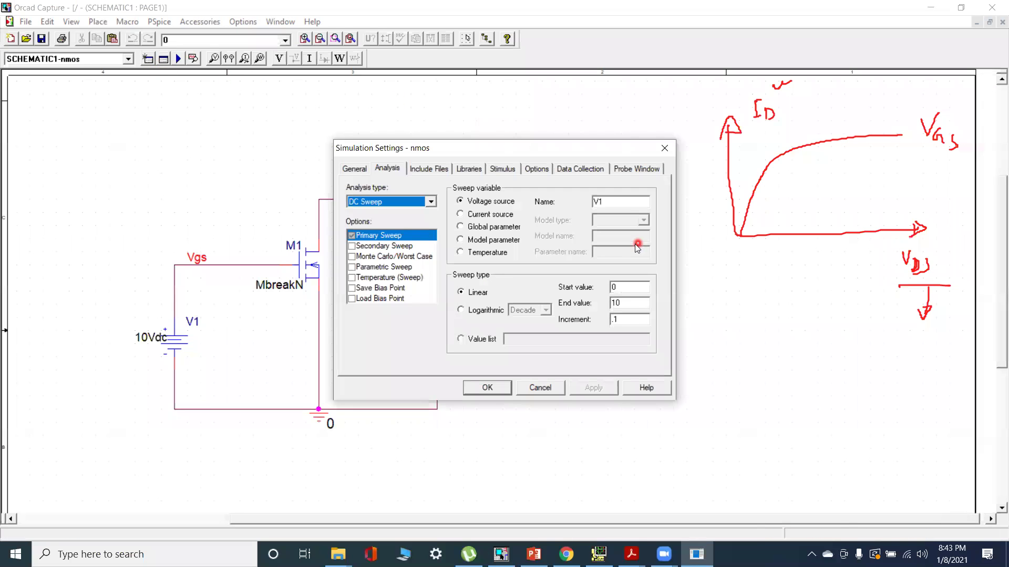
{"action": "left_click_drag", "start_coordinate": [462, 154], "coordinate": [505, 241]}
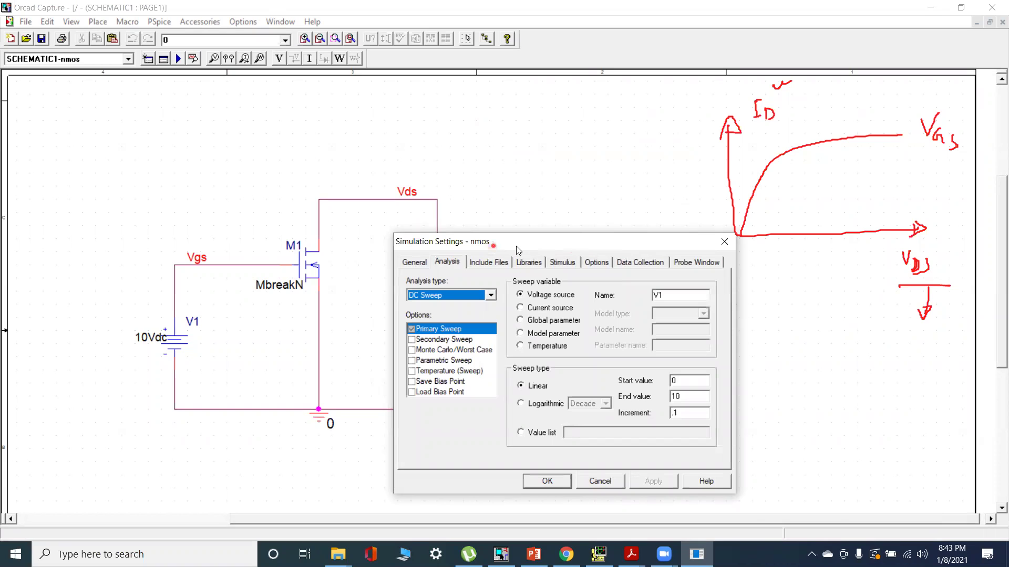
{"action": "left_click_drag", "start_coordinate": [517, 250], "coordinate": [488, 190]}
{"action": "left_click", "coordinate": [645, 234]}
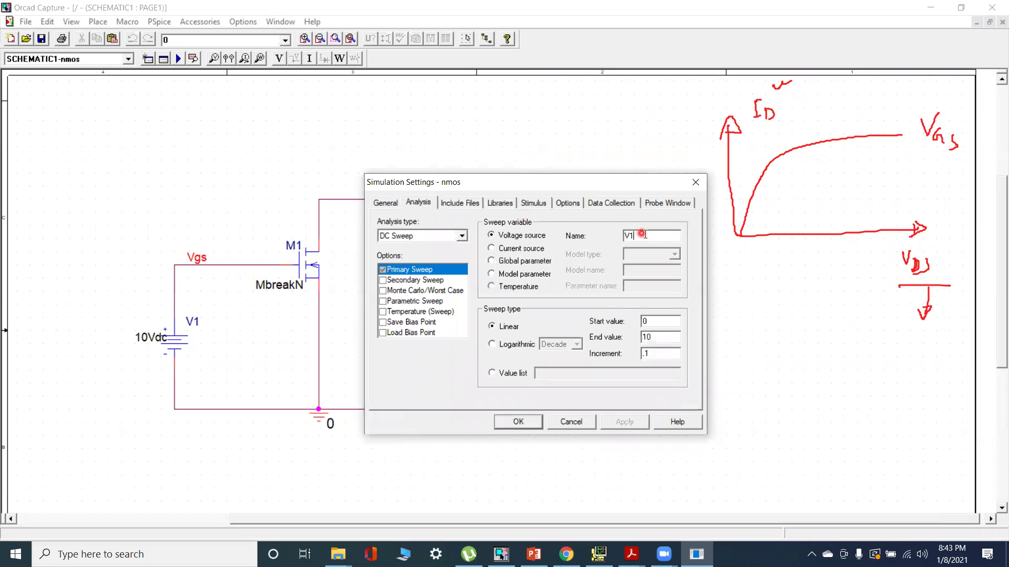
{"action": "key", "text": "BackSpace"}
{"action": "type", "text": "2"}
{"action": "left_click_drag", "start_coordinate": [667, 338], "coordinate": [617, 341]}
{"action": "type", "text": "2"}
{"action": "left_click", "coordinate": [626, 422]}
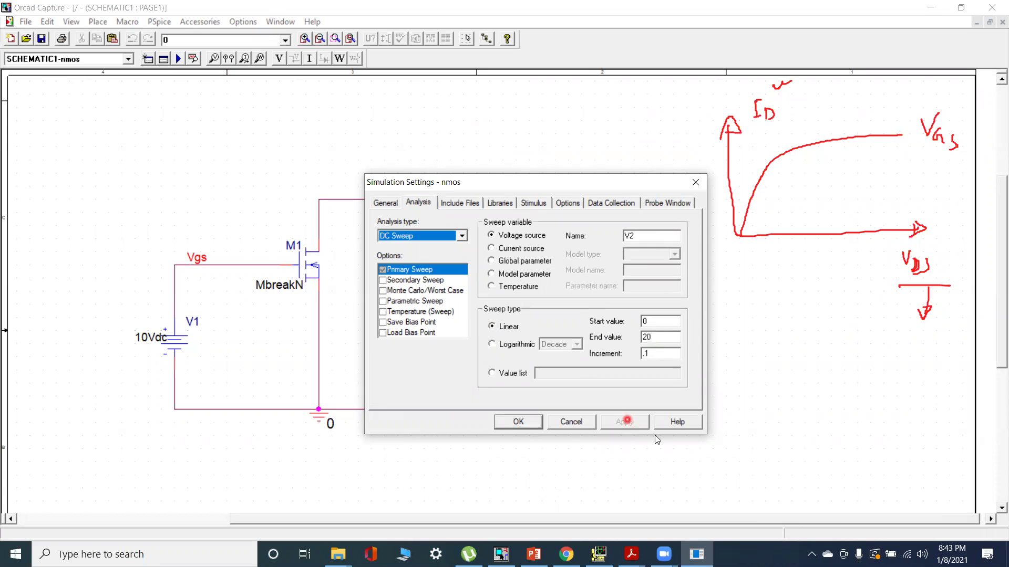
Enable a secondary linear sweep of voltage source V1 from 2 to 10 and accept the simulation settings
{"action": "left_click", "coordinate": [384, 281]}
{"action": "left_click", "coordinate": [640, 237]}
{"action": "type", "text": "V"}
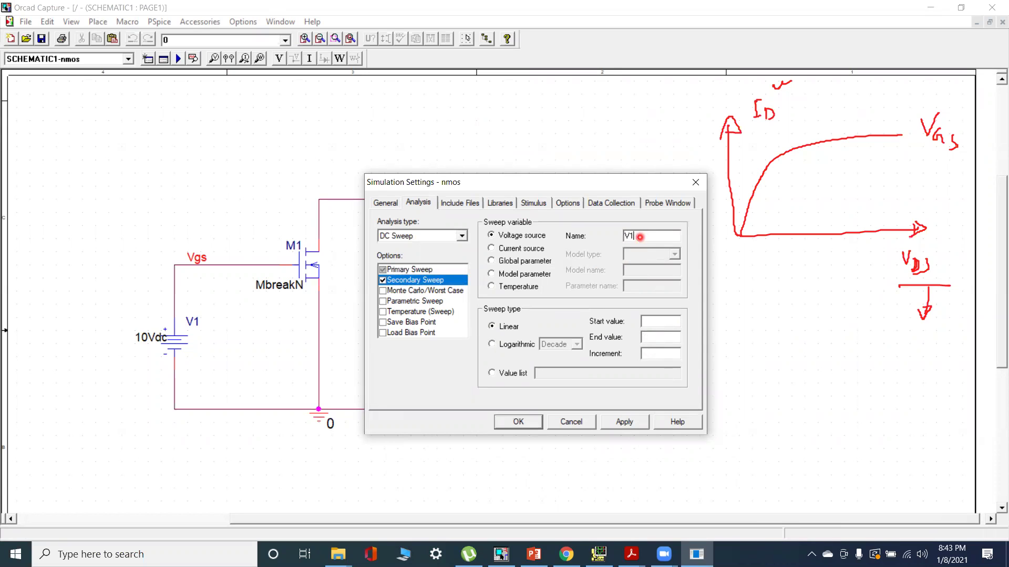
{"action": "left_click", "coordinate": [656, 337]}
{"action": "type", "text": "1"}
{"action": "left_click", "coordinate": [656, 356]}
{"action": "left_click", "coordinate": [518, 422]}
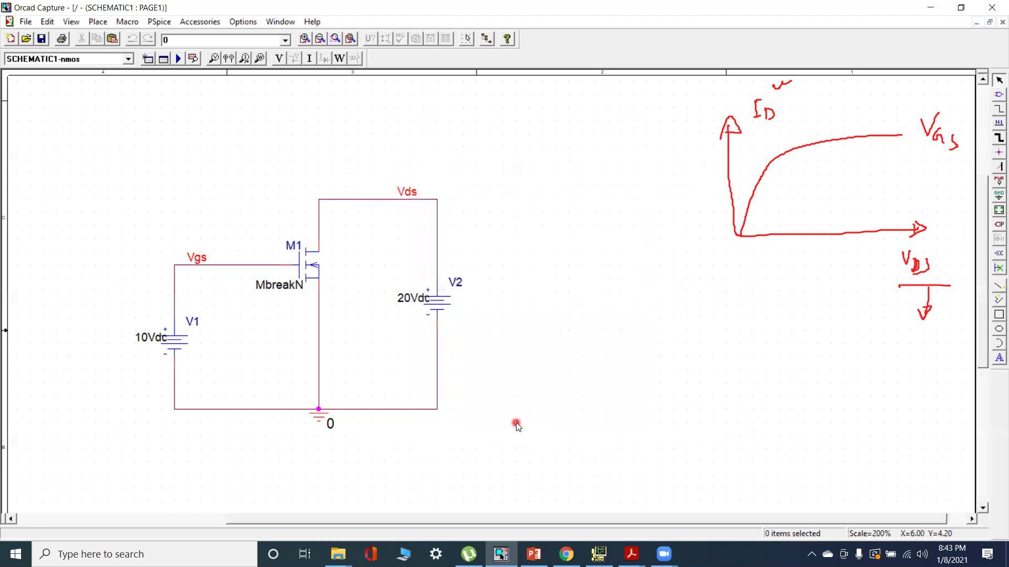
Run the nmos simulation in PSpice and plot the drain current ID(M1) against the V2 sweep
{"action": "left_click", "coordinate": [179, 58]}
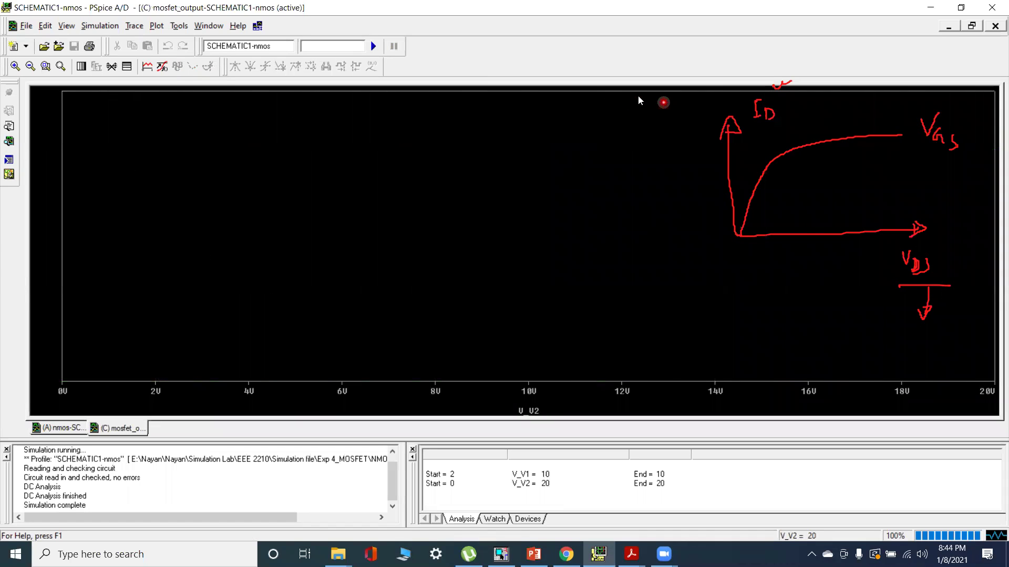
{"action": "key", "text": "Escape"}
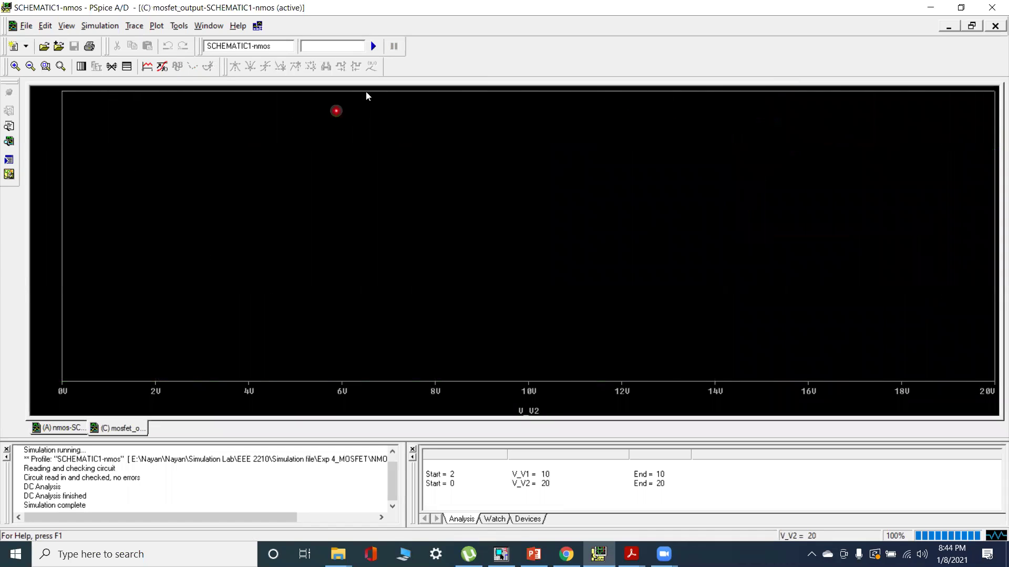
{"action": "left_click", "coordinate": [147, 67]}
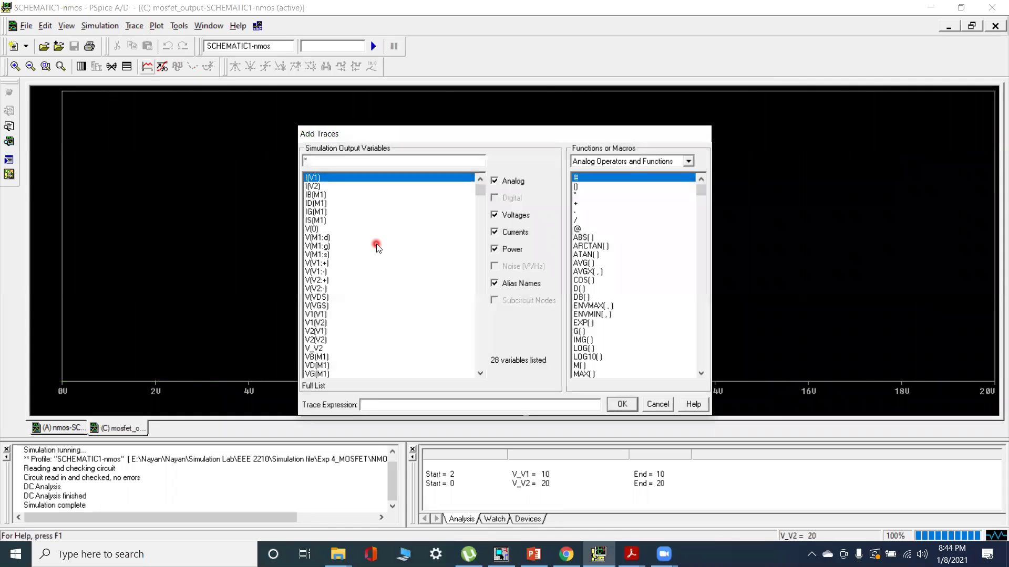
{"action": "left_click", "coordinate": [318, 203]}
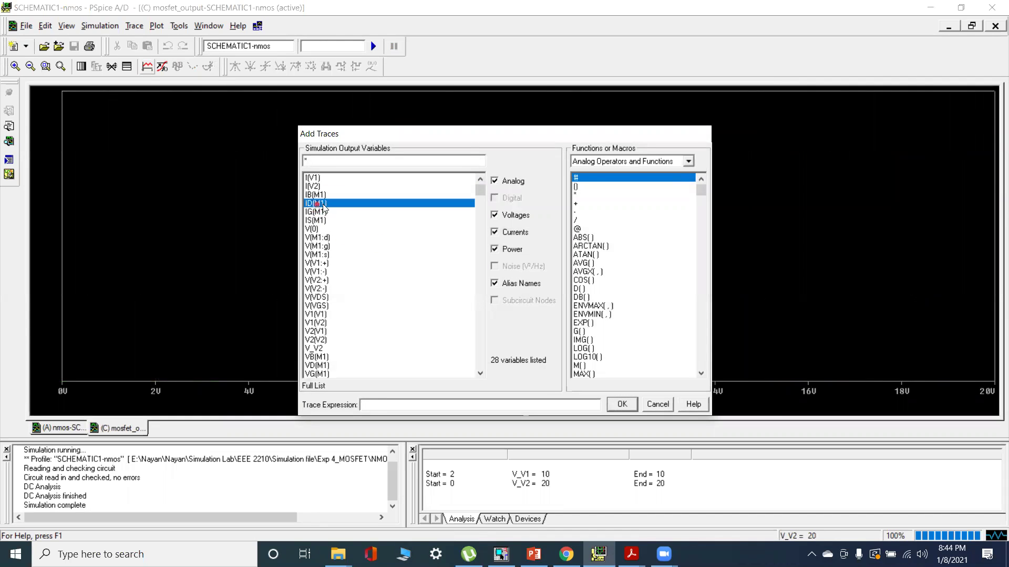
{"action": "left_click", "coordinate": [622, 405]}
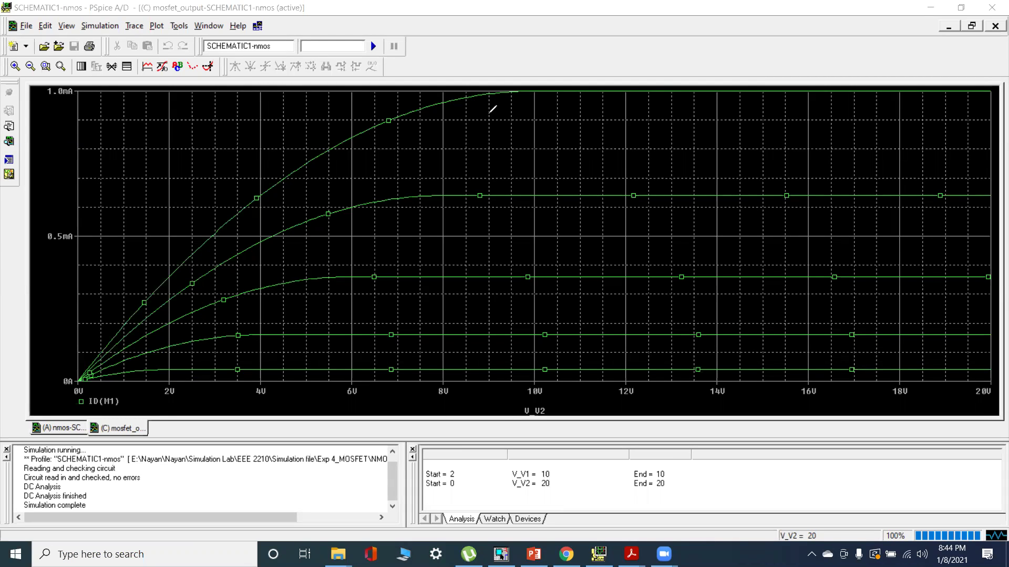
{"action": "mouse_move", "coordinate": [671, 107]}
{"action": "left_mouse_down"}
{"action": "mouse_move", "coordinate": [682, 117]}
{"action": "mouse_move", "coordinate": [685, 103]}
{"action": "left_mouse_up"}
{"action": "mouse_move", "coordinate": [688, 111]}
{"action": "left_mouse_down"}
{"action": "mouse_move", "coordinate": [689, 124]}
{"action": "mouse_move", "coordinate": [710, 124]}
{"action": "left_mouse_up"}
{"action": "left_click_drag", "start_coordinate": [716, 114], "coordinate": [716, 127]}
{"action": "left_click_drag", "start_coordinate": [712, 118], "coordinate": [733, 113]}
{"action": "mouse_move", "coordinate": [727, 119]}
{"action": "left_mouse_down"}
{"action": "mouse_move", "coordinate": [760, 103]}
{"action": "mouse_move", "coordinate": [761, 124]}
{"action": "mouse_move", "coordinate": [772, 125]}
{"action": "mouse_move", "coordinate": [829, 106]}
{"action": "left_mouse_up"}
{"action": "left_click", "coordinate": [749, 107]}
{"action": "left_click_drag", "start_coordinate": [822, 109], "coordinate": [822, 122]}
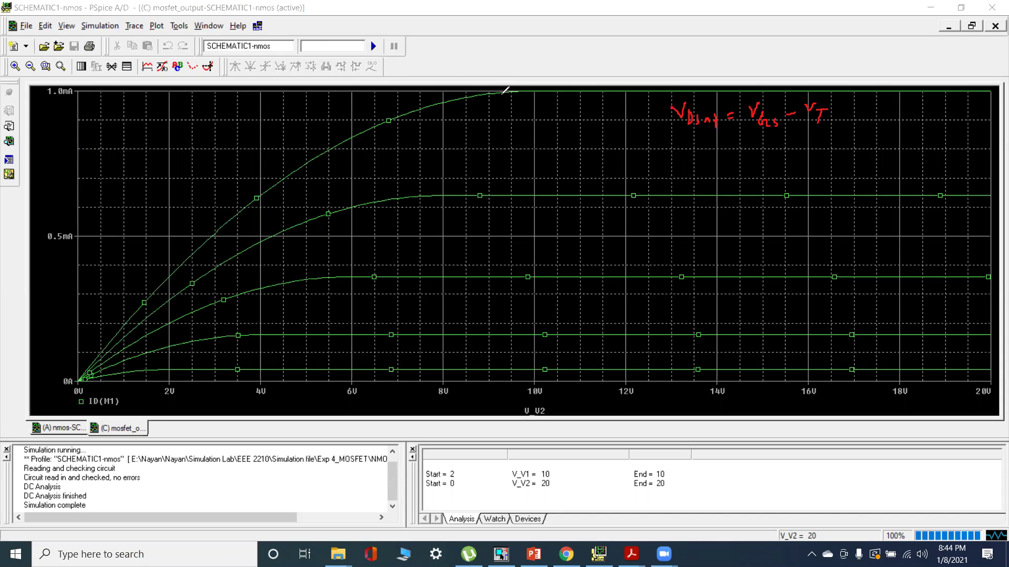
{"action": "left_click_drag", "start_coordinate": [852, 110], "coordinate": [872, 116]}
{"action": "mouse_move", "coordinate": [883, 107]}
{"action": "left_mouse_down"}
{"action": "mouse_move", "coordinate": [882, 119]}
{"action": "mouse_move", "coordinate": [964, 109]}
{"action": "left_mouse_up"}
{"action": "mouse_move", "coordinate": [956, 117]}
{"action": "left_mouse_down"}
{"action": "mouse_move", "coordinate": [976, 107]}
{"action": "mouse_move", "coordinate": [969, 123]}
{"action": "left_mouse_up"}
{"action": "left_click", "coordinate": [306, 280]}
{"action": "mouse_move", "coordinate": [122, 373]}
{"action": "left_mouse_down"}
{"action": "mouse_move", "coordinate": [226, 331]}
{"action": "mouse_move", "coordinate": [306, 279]}
{"action": "mouse_move", "coordinate": [419, 179]}
{"action": "mouse_move", "coordinate": [487, 94]}
{"action": "left_mouse_up"}
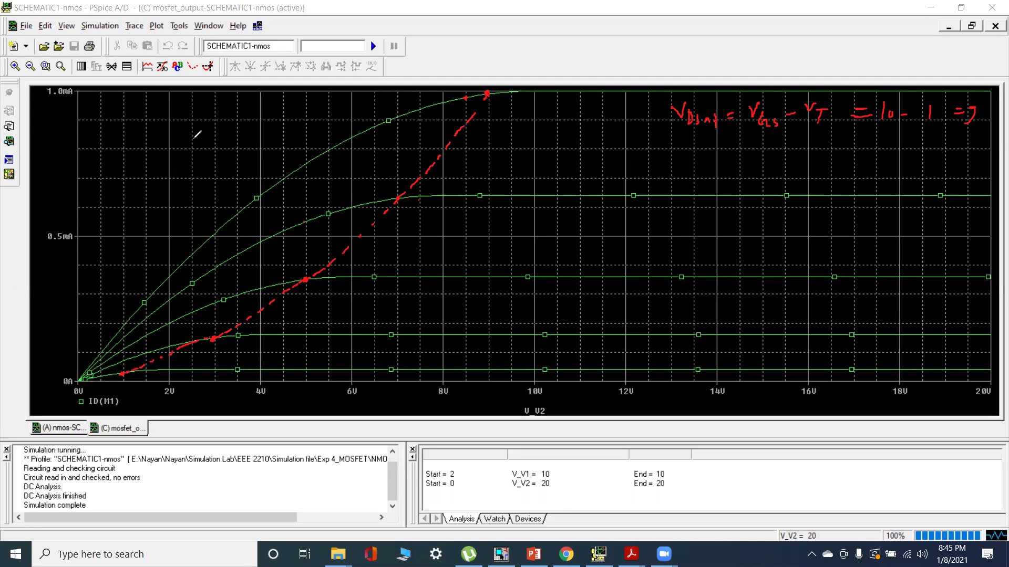
{"action": "mouse_move", "coordinate": [194, 124]}
{"action": "left_mouse_down"}
{"action": "mouse_move", "coordinate": [204, 139]}
{"action": "mouse_move", "coordinate": [260, 109]}
{"action": "mouse_move", "coordinate": [276, 125]}
{"action": "left_mouse_up"}
{"action": "mouse_move", "coordinate": [220, 167]}
{"action": "left_mouse_down"}
{"action": "mouse_move", "coordinate": [283, 169]}
{"action": "mouse_move", "coordinate": [272, 176]}
{"action": "left_mouse_up"}
{"action": "mouse_move", "coordinate": [546, 123]}
{"action": "left_mouse_down"}
{"action": "mouse_move", "coordinate": [623, 124]}
{"action": "mouse_move", "coordinate": [632, 135]}
{"action": "left_mouse_up"}
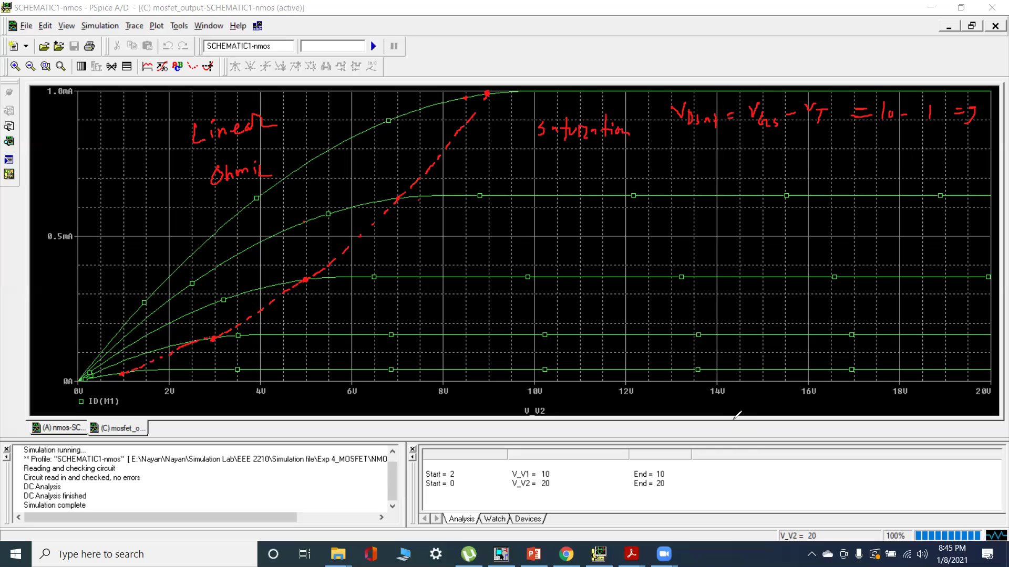
{"action": "mouse_move", "coordinate": [688, 382]}
{"action": "left_mouse_down"}
{"action": "mouse_move", "coordinate": [685, 401]}
{"action": "mouse_move", "coordinate": [705, 408]}
{"action": "mouse_move", "coordinate": [763, 394]}
{"action": "mouse_move", "coordinate": [753, 393]}
{"action": "left_mouse_up"}
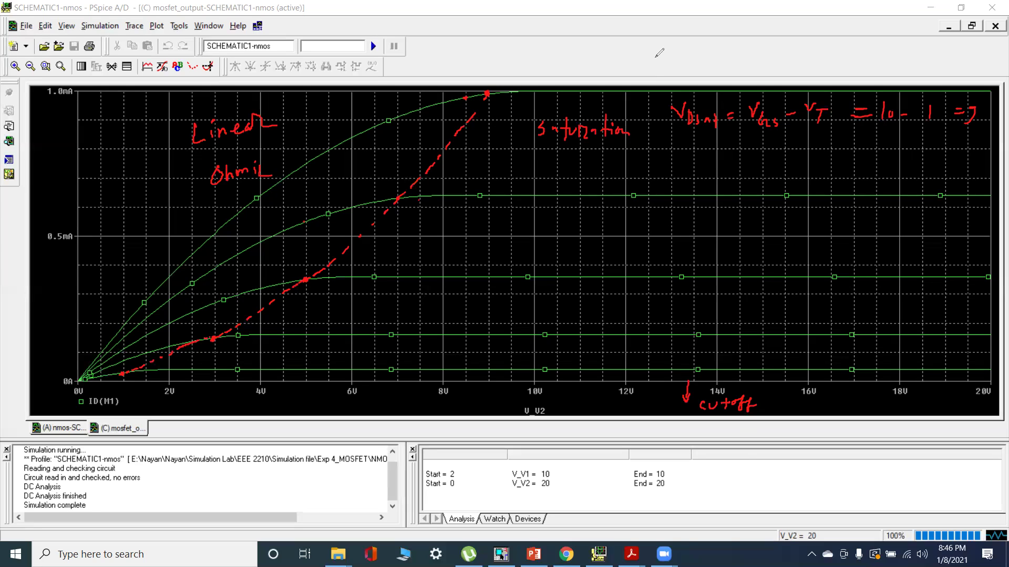
{"action": "key", "text": "e"}
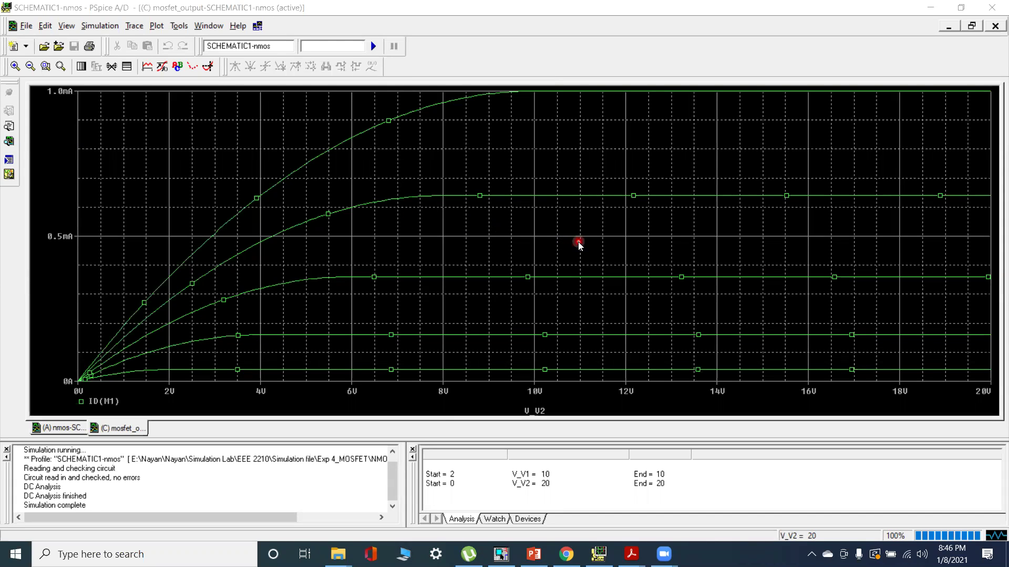
{"action": "left_click", "coordinate": [627, 179]}
Switch to OrCAD Capture and delete the N-channel MOSFET M1 from the schematic
{"action": "mouse_move", "coordinate": [504, 556]}
{"action": "left_click", "coordinate": [473, 502]}
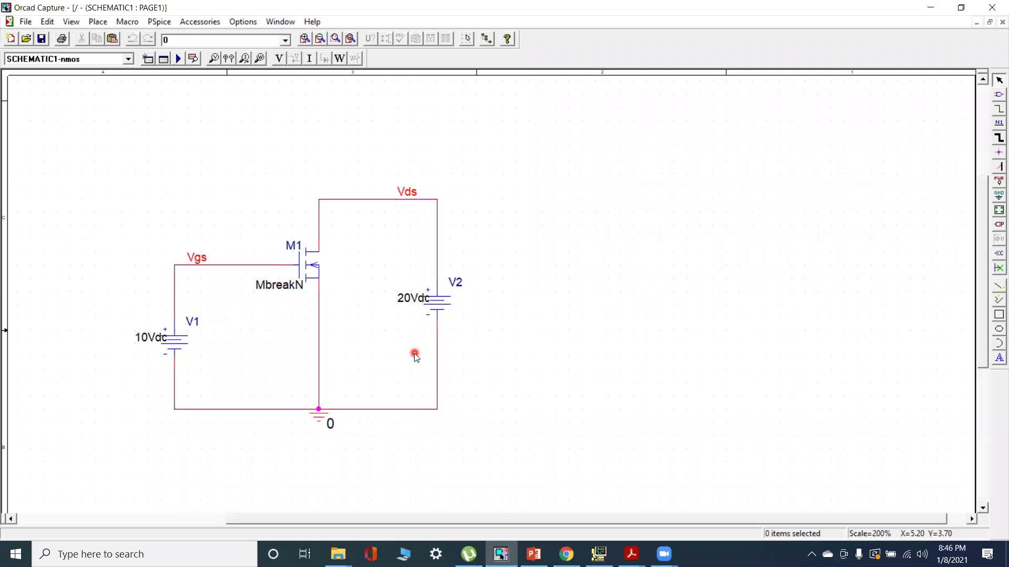
{"action": "left_click", "coordinate": [305, 265]}
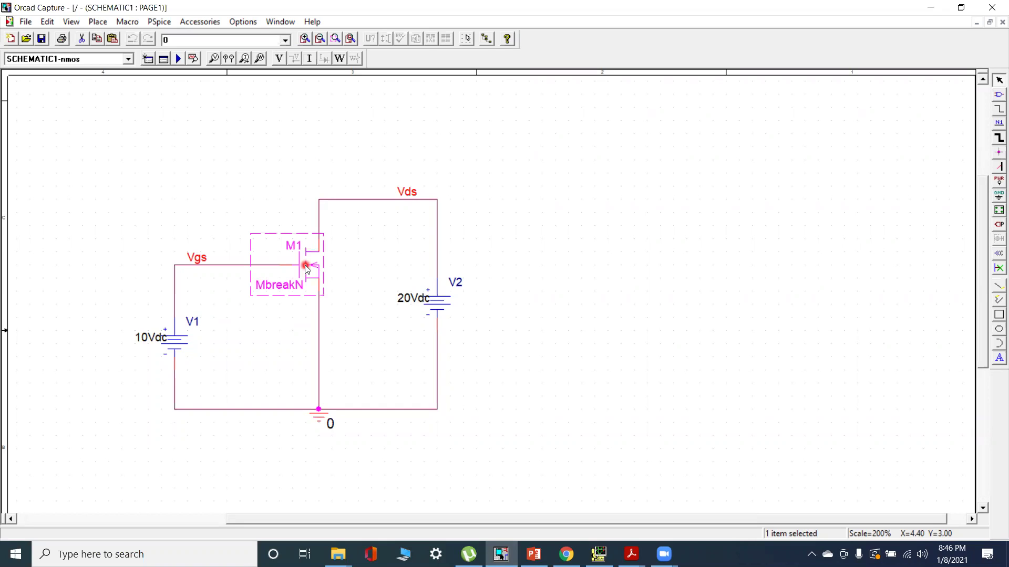
{"action": "key", "text": "Delete"}
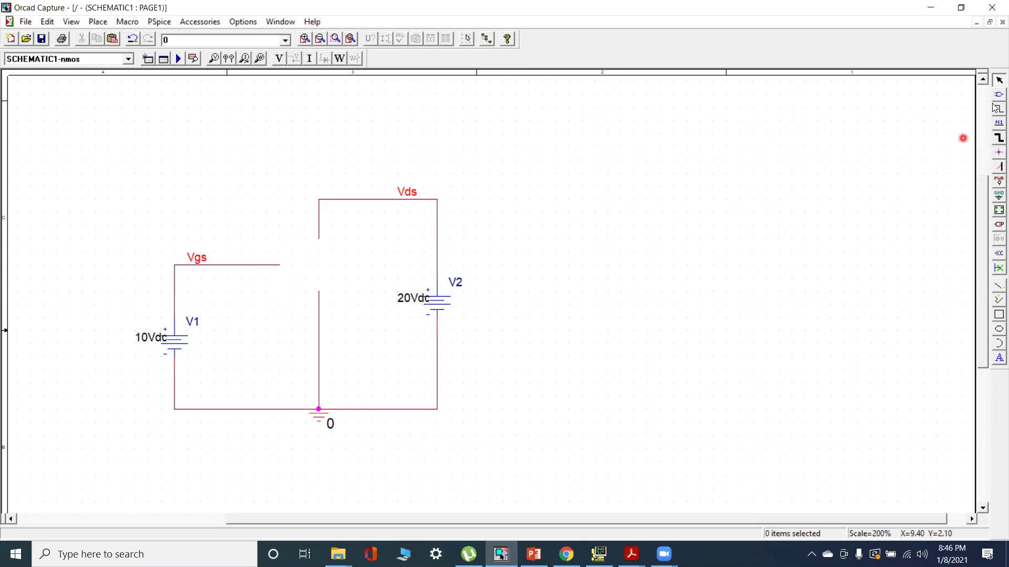
Place an MbreakP3 P-channel MOSFET from the BREAKOUT library in the gap between the Vgs, Vds and ground wires
{"action": "left_click", "coordinate": [998, 96]}
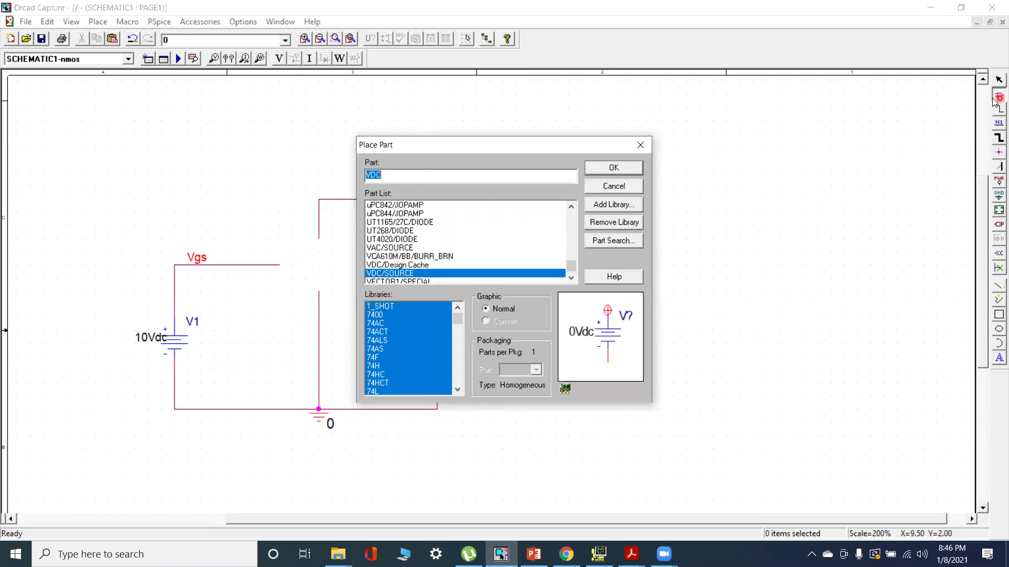
{"action": "type", "text": "Mbreak"}
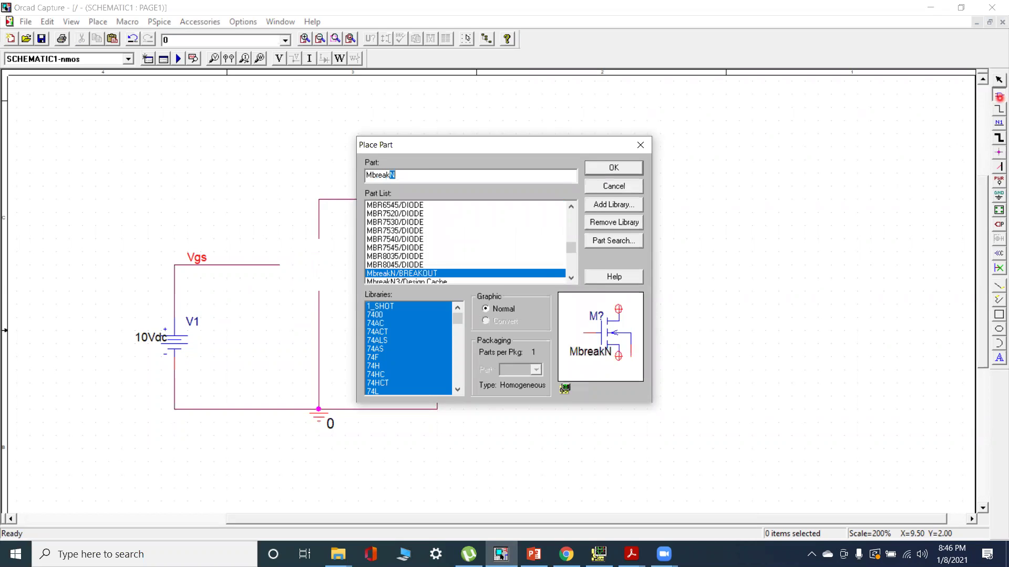
{"action": "type", "text": "p"}
{"action": "left_click", "coordinate": [571, 277]}
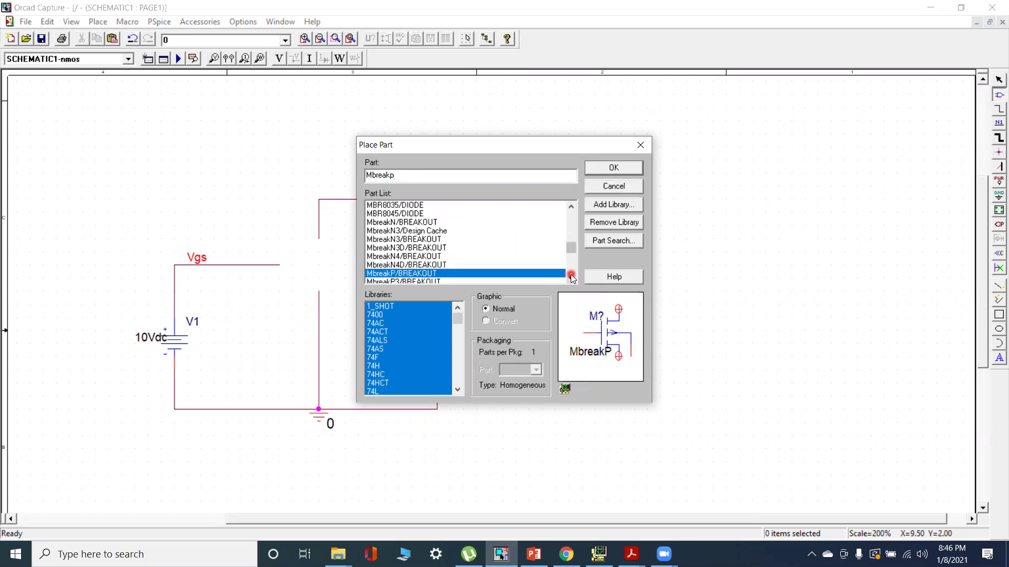
{"action": "left_click", "coordinate": [571, 279]}
{"action": "left_click", "coordinate": [571, 279]}
{"action": "left_click", "coordinate": [571, 279]}
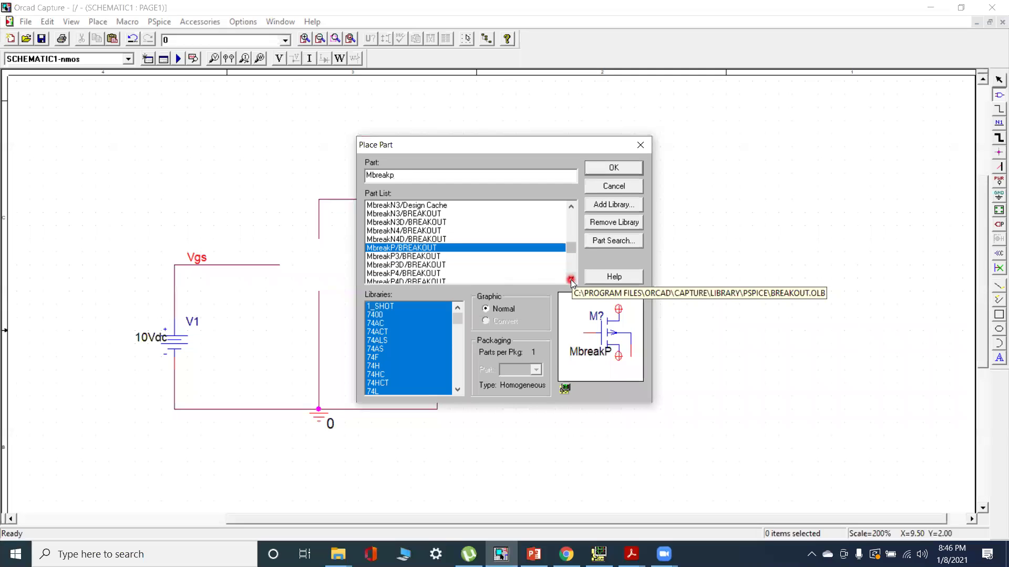
{"action": "left_click", "coordinate": [432, 256]}
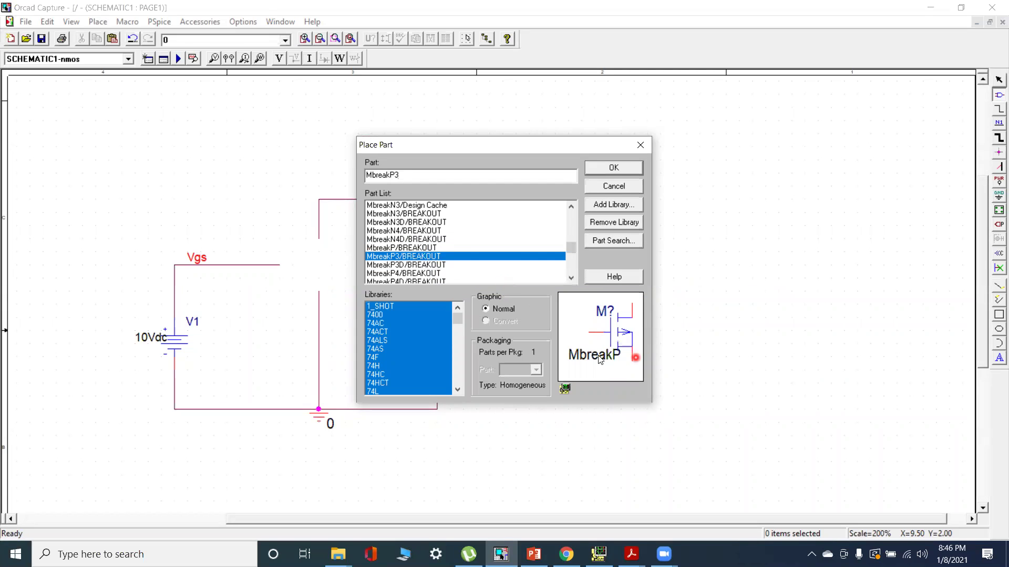
{"action": "left_click", "coordinate": [615, 169]}
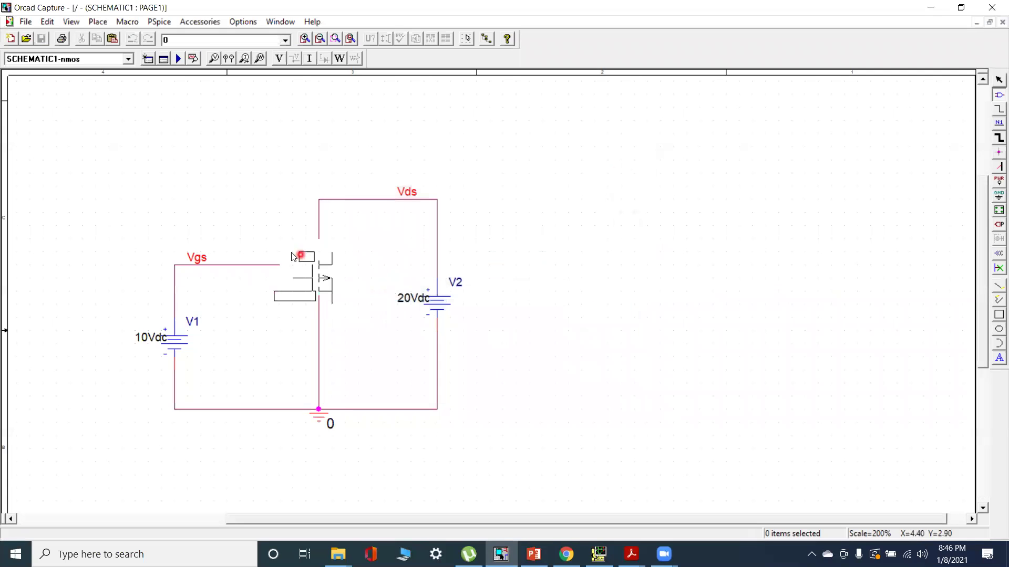
{"action": "left_click", "coordinate": [286, 242]}
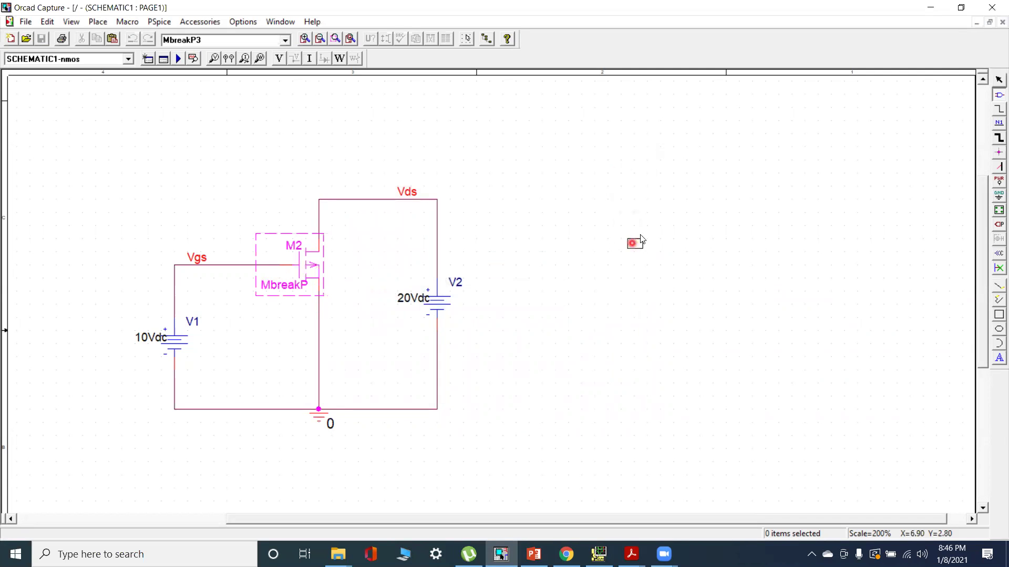
{"action": "right_click", "coordinate": [646, 223]}
{"action": "left_click", "coordinate": [662, 230]}
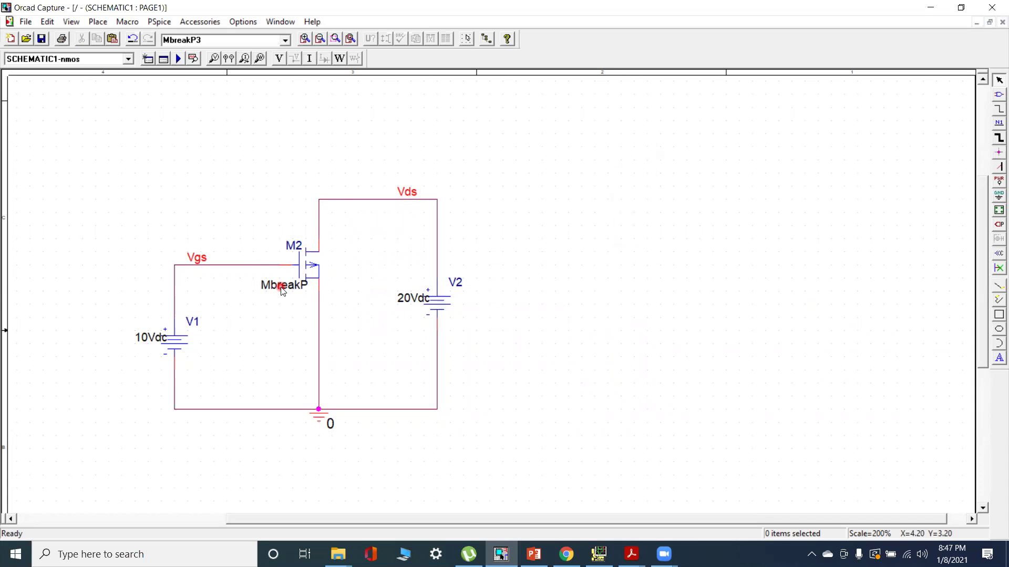
Set the DC value of source V1 to -10Vdc and of source V2 to -20Vdc
{"action": "double_click", "coordinate": [144, 337]}
{"action": "left_click", "coordinate": [424, 252]}
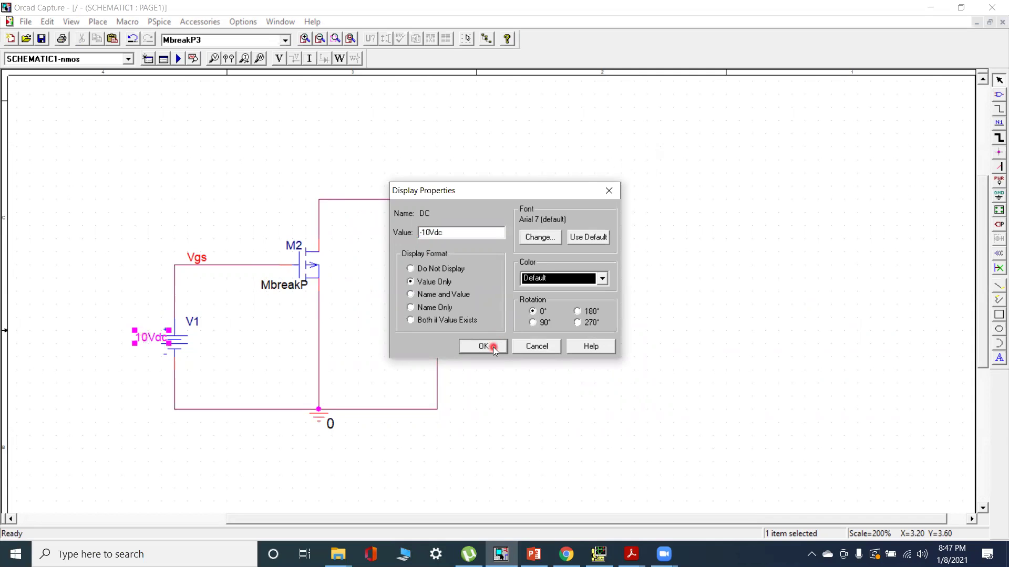
{"action": "left_click", "coordinate": [492, 347]}
{"action": "double_click", "coordinate": [405, 306]}
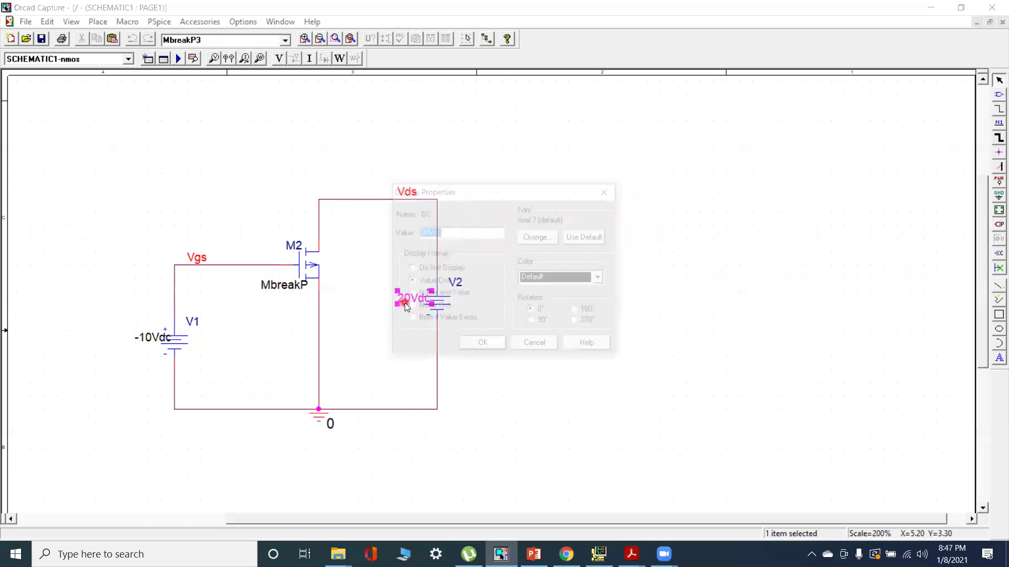
{"action": "left_click", "coordinate": [419, 234]}
{"action": "left_click", "coordinate": [422, 279]}
{"action": "left_click", "coordinate": [432, 286]}
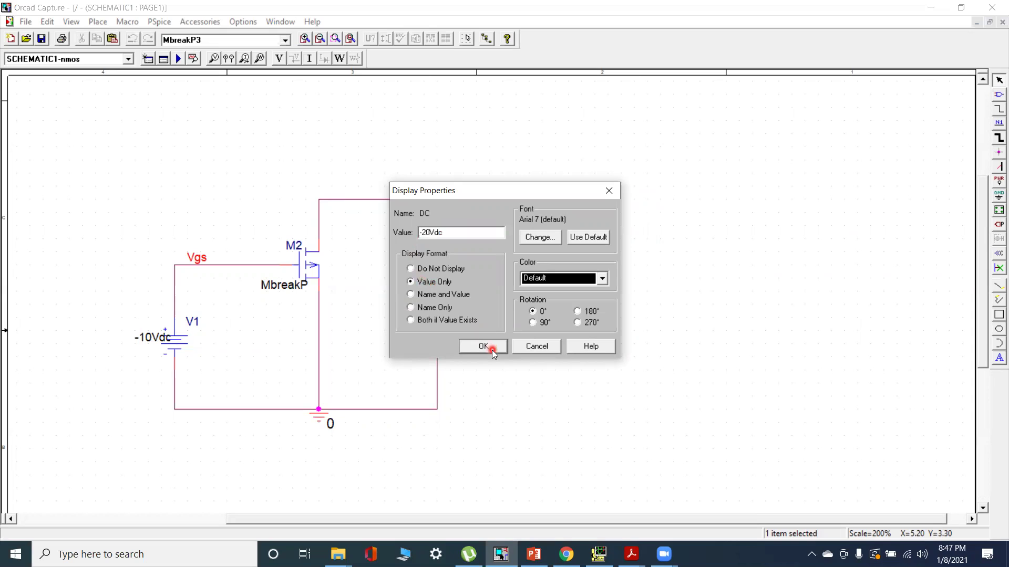
{"action": "left_click", "coordinate": [483, 346]}
{"action": "left_click", "coordinate": [547, 325]}
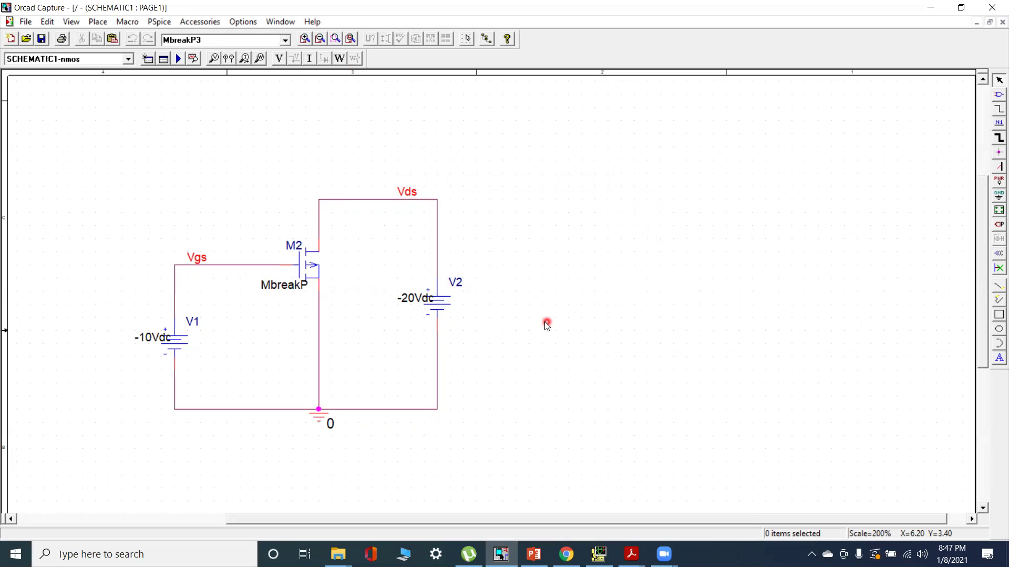
Set the primary sweep of V2 to an end value of -20 with an increment of -.1 and apply it
{"action": "left_click", "coordinate": [163, 60]}
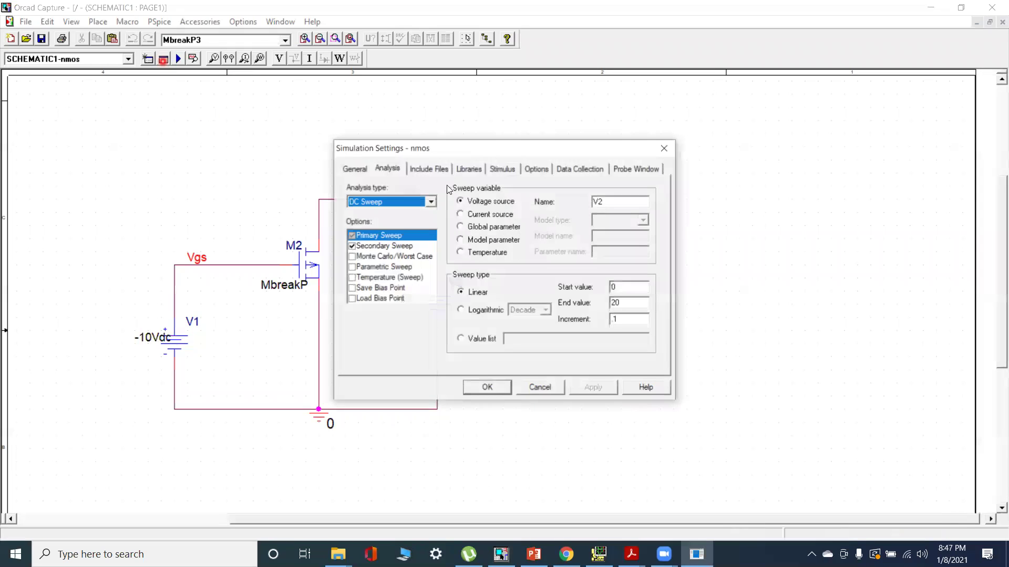
{"action": "left_click", "coordinate": [399, 239]}
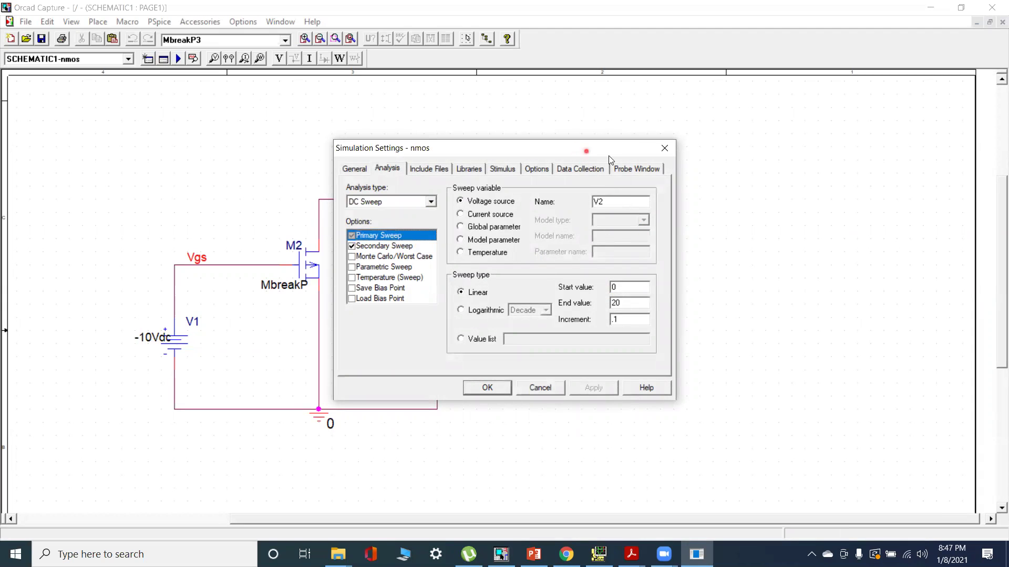
{"action": "left_click_drag", "start_coordinate": [609, 159], "coordinate": [738, 165]}
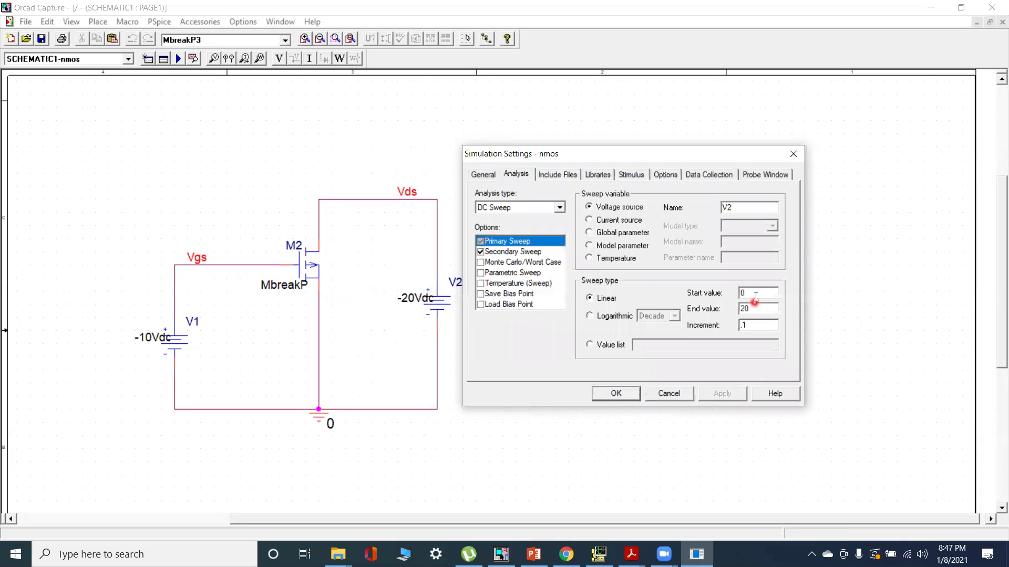
{"action": "double_click", "coordinate": [743, 292]}
{"action": "type", "text": "-"}
{"action": "left_click", "coordinate": [740, 325]}
{"action": "left_click", "coordinate": [734, 395]}
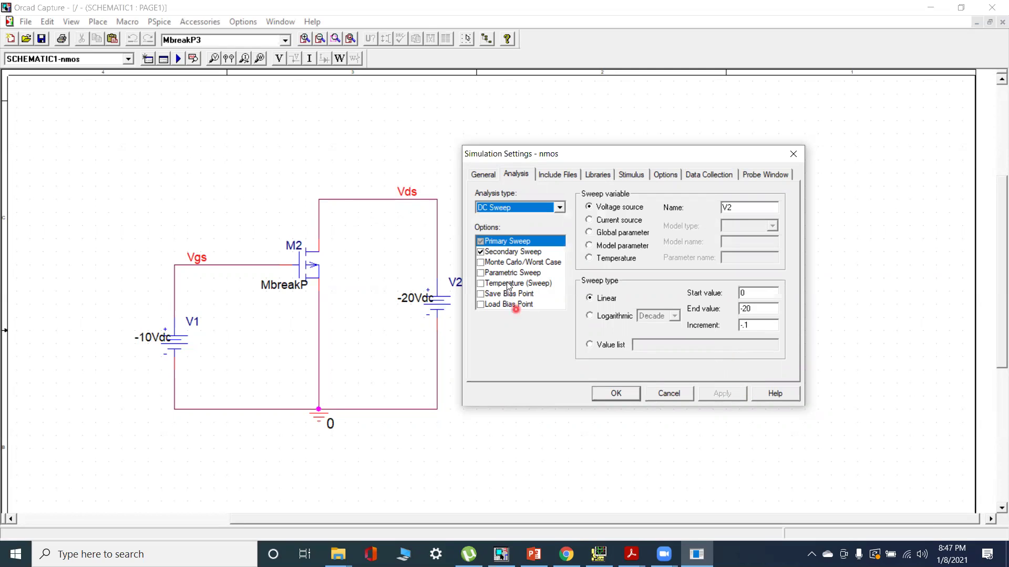
Set the secondary sweep of V1 to run from -2 to -10 with an increment of -2, and save the simulation settings
{"action": "left_click", "coordinate": [507, 253]}
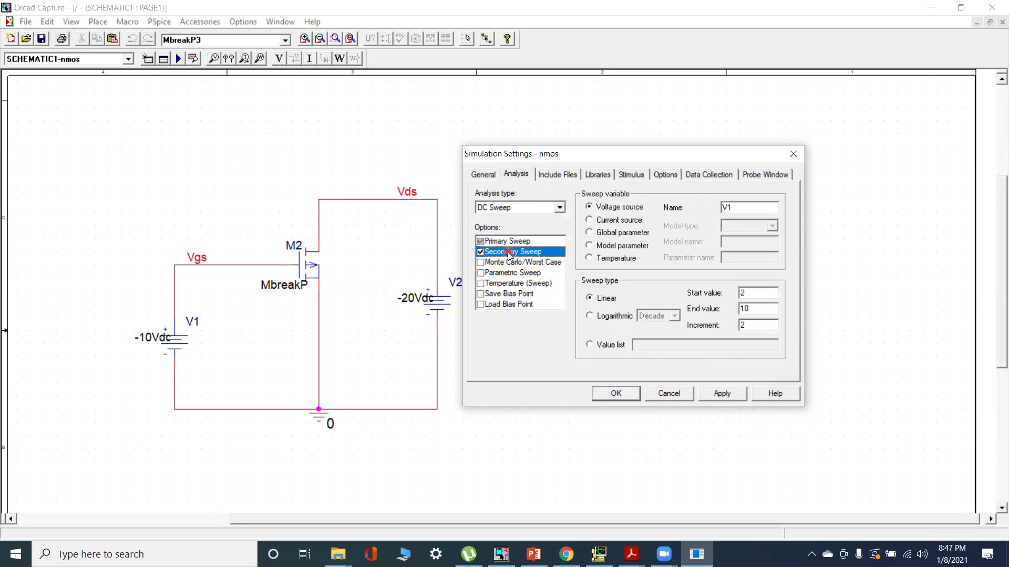
{"action": "left_click", "coordinate": [741, 293]}
{"action": "type", "text": "-"}
{"action": "type", "text": "-"}
{"action": "left_click", "coordinate": [741, 326]}
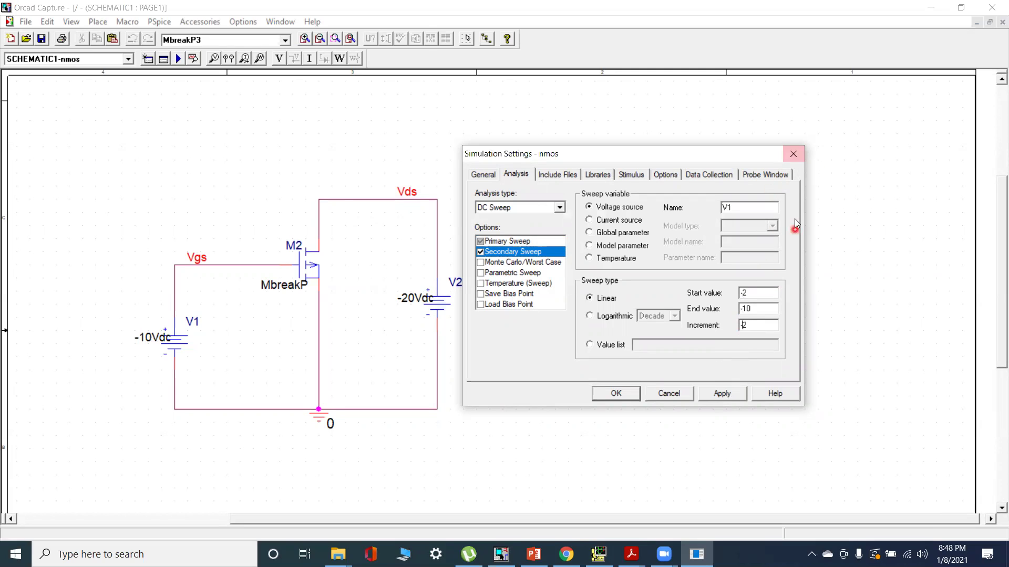
{"action": "left_click", "coordinate": [721, 393]}
{"action": "left_click", "coordinate": [609, 395]}
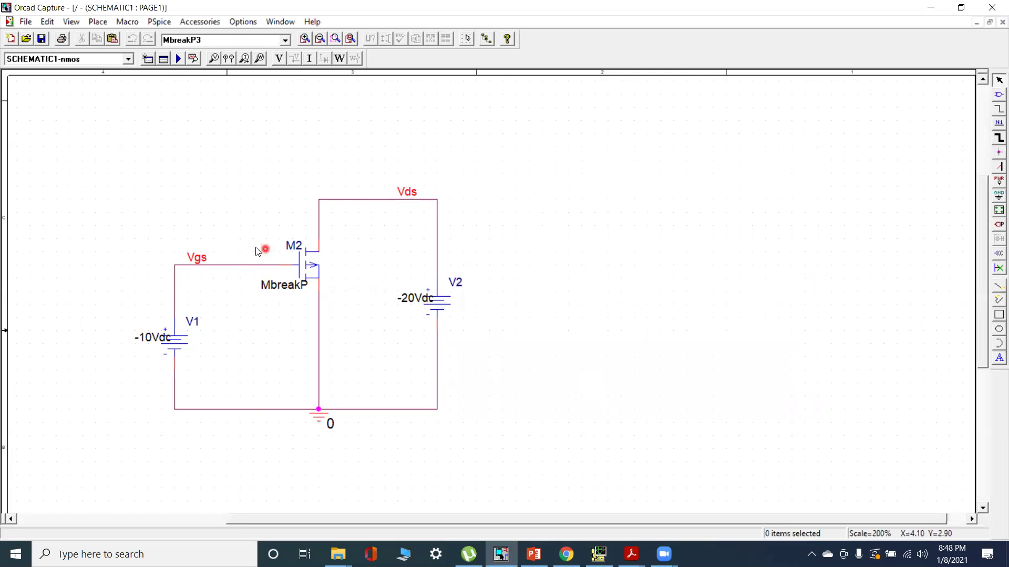
Disable the secondary sweep, change the primary sweep source to V1, and save the simulation settings
{"action": "left_click", "coordinate": [164, 59]}
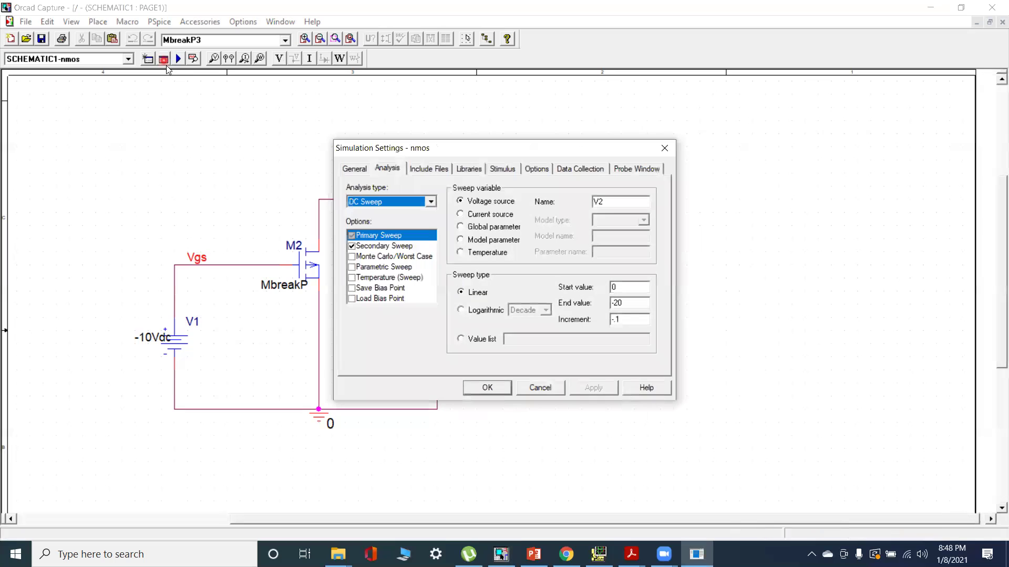
{"action": "left_click", "coordinate": [352, 246]}
{"action": "left_click", "coordinate": [355, 307]}
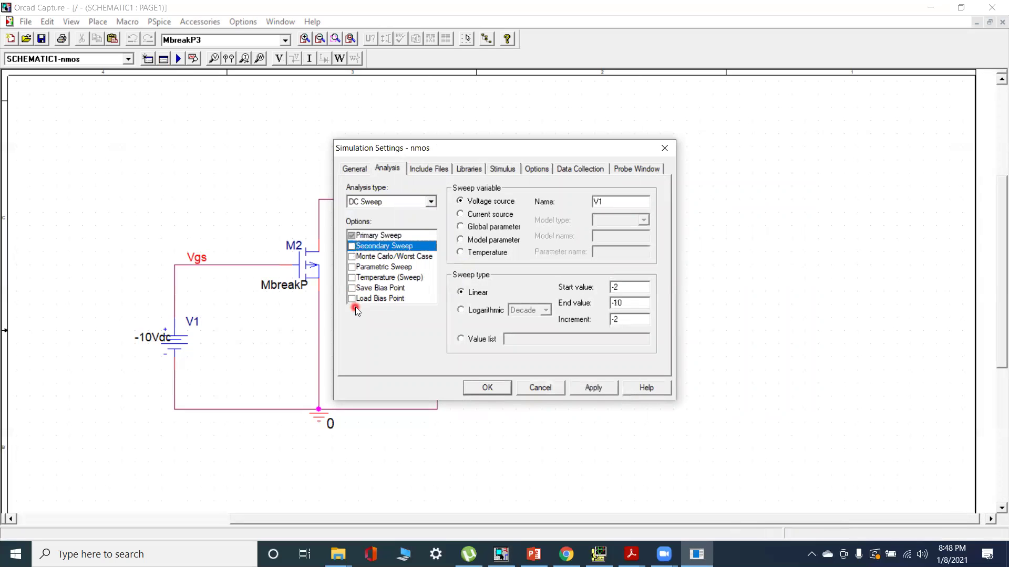
{"action": "left_click", "coordinate": [381, 236]}
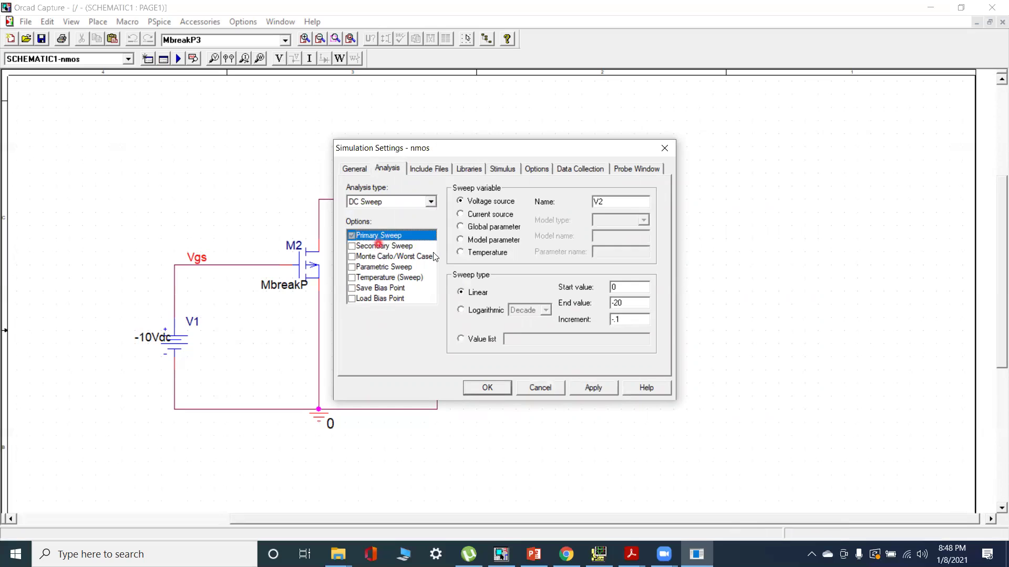
{"action": "left_click", "coordinate": [621, 204]}
{"action": "left_click", "coordinate": [628, 318]}
{"action": "left_click", "coordinate": [498, 387]}
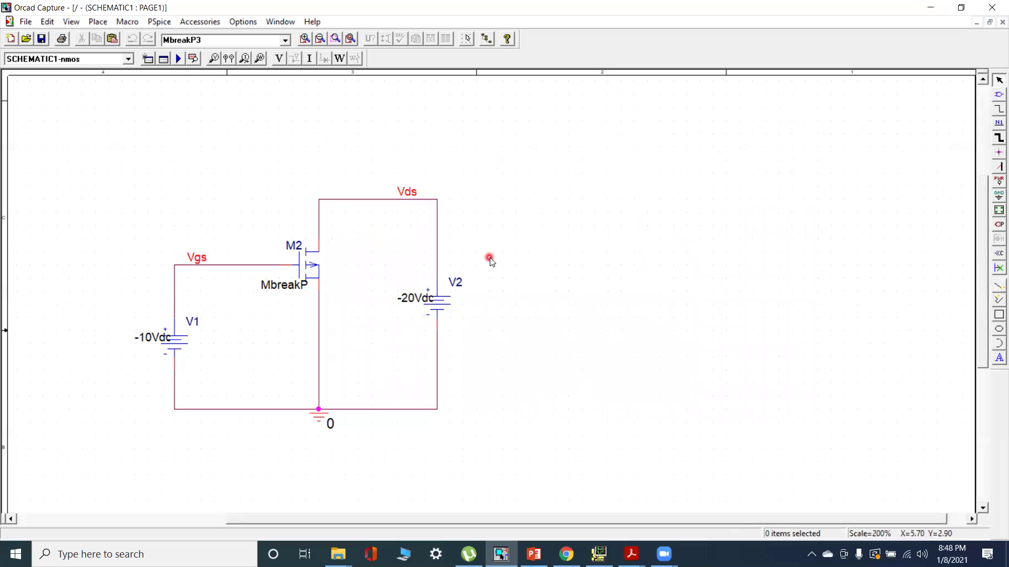
Run the simulation and plot the drain current ID(M2) against V1 for the transfer characteristic
{"action": "left_click", "coordinate": [181, 61]}
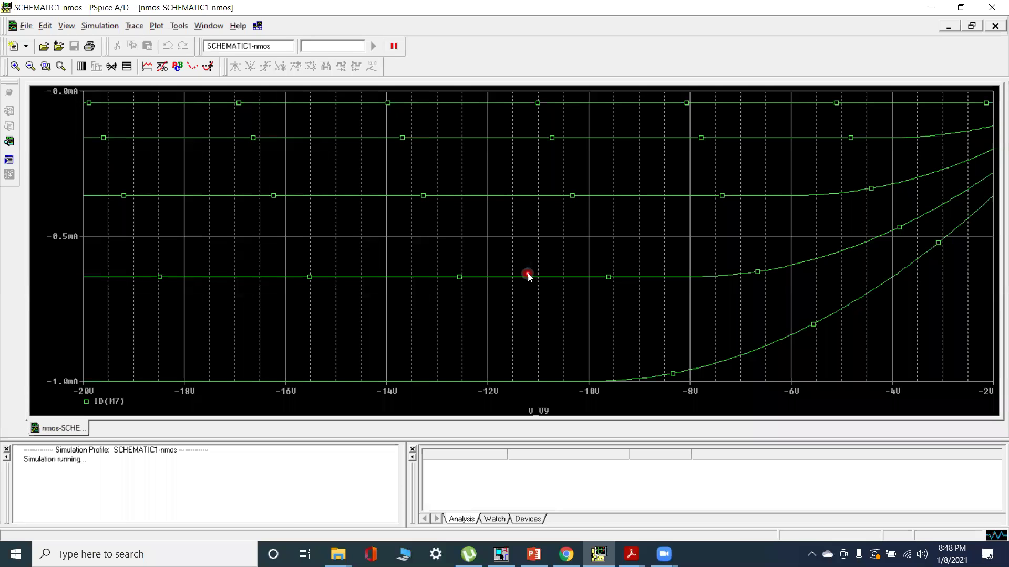
{"action": "left_click", "coordinate": [148, 67]}
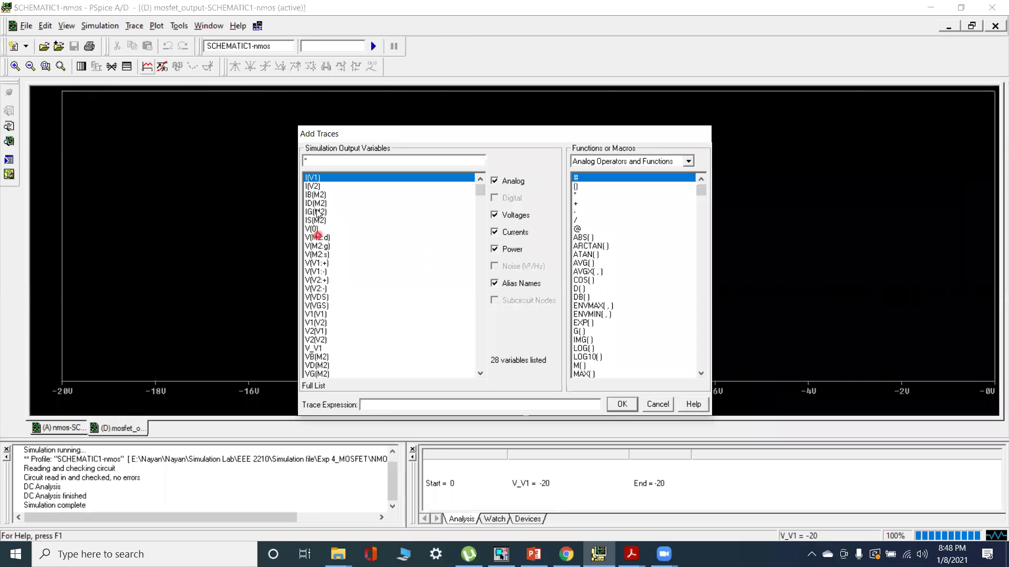
{"action": "left_click", "coordinate": [315, 204]}
{"action": "left_click", "coordinate": [622, 405]}
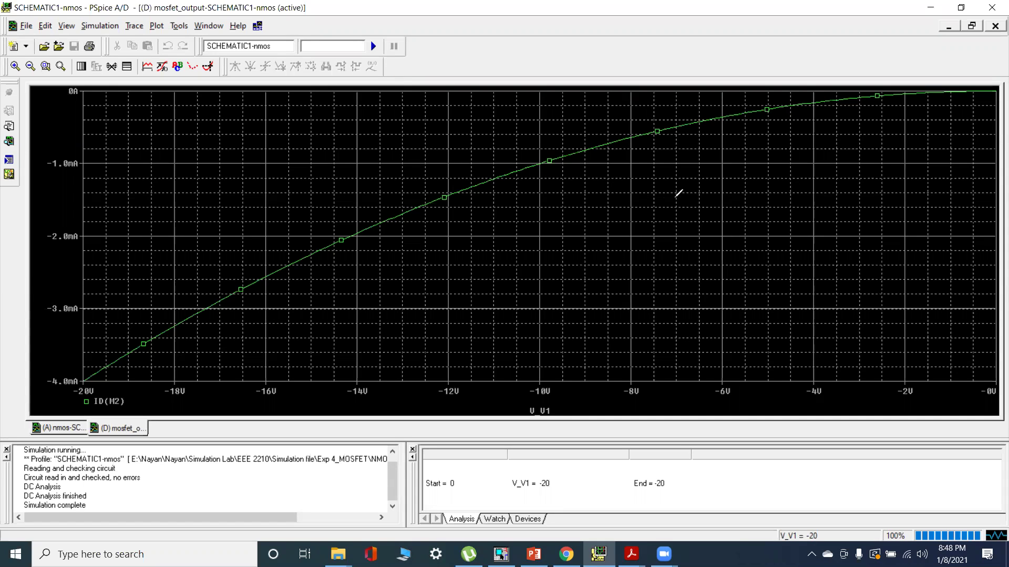
{"action": "mouse_move", "coordinate": [629, 185]}
{"action": "left_mouse_down"}
{"action": "mouse_move", "coordinate": [811, 184]}
{"action": "mouse_move", "coordinate": [797, 267]}
{"action": "left_mouse_up"}
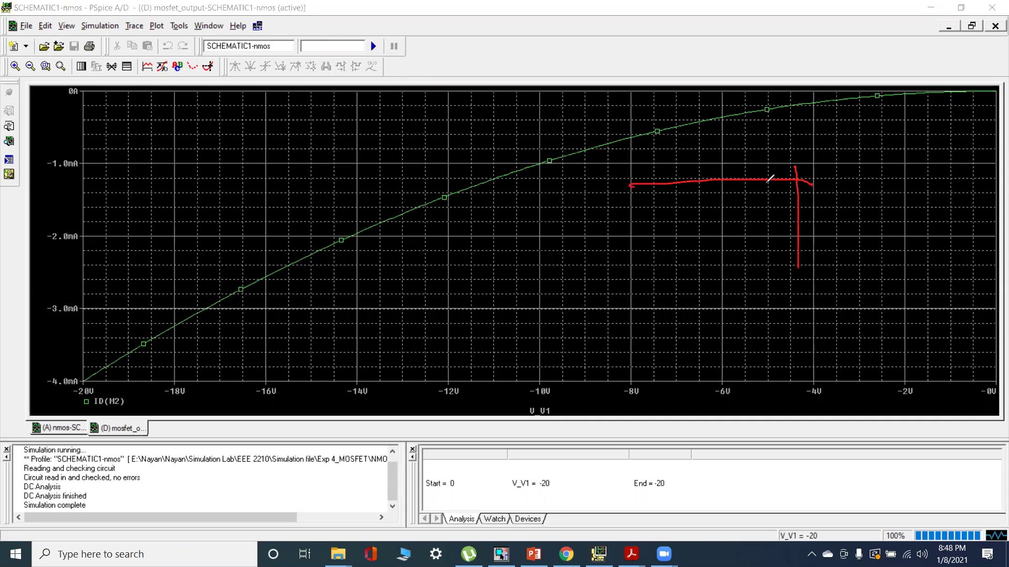
{"action": "mouse_move", "coordinate": [768, 180]}
{"action": "left_mouse_down"}
{"action": "mouse_move", "coordinate": [746, 179]}
{"action": "mouse_move", "coordinate": [707, 240]}
{"action": "mouse_move", "coordinate": [699, 286]}
{"action": "left_mouse_up"}
{"action": "mouse_move", "coordinate": [747, 154]}
{"action": "left_mouse_down"}
{"action": "mouse_move", "coordinate": [762, 153]}
{"action": "mouse_move", "coordinate": [761, 180]}
{"action": "left_mouse_up"}
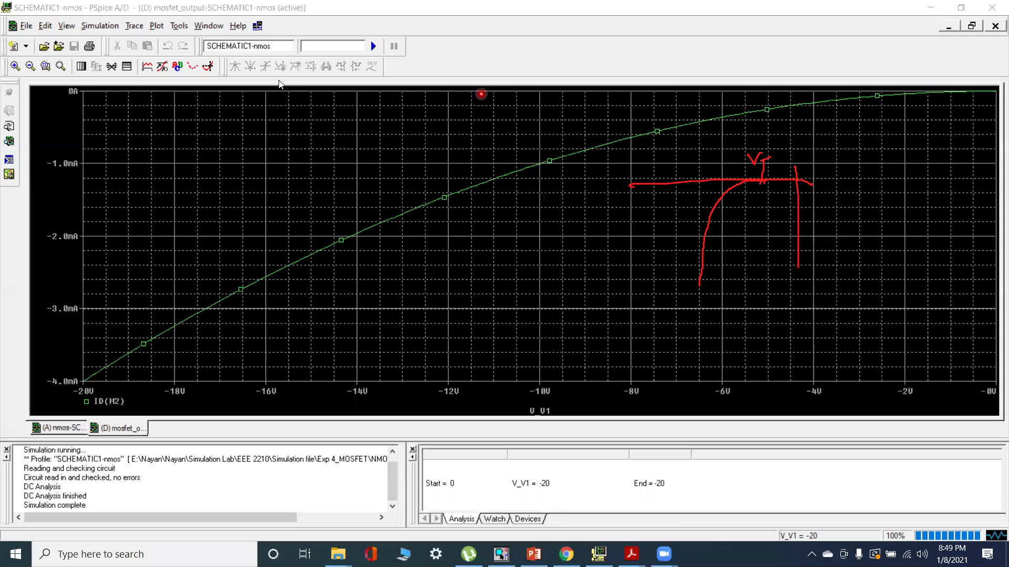
Turn on the probe cursor and trace the ID(M2) curve near its turn-on point to examine the threshold voltage
{"action": "left_click", "coordinate": [208, 67]}
{"action": "left_click_drag", "start_coordinate": [917, 164], "coordinate": [928, 166]}
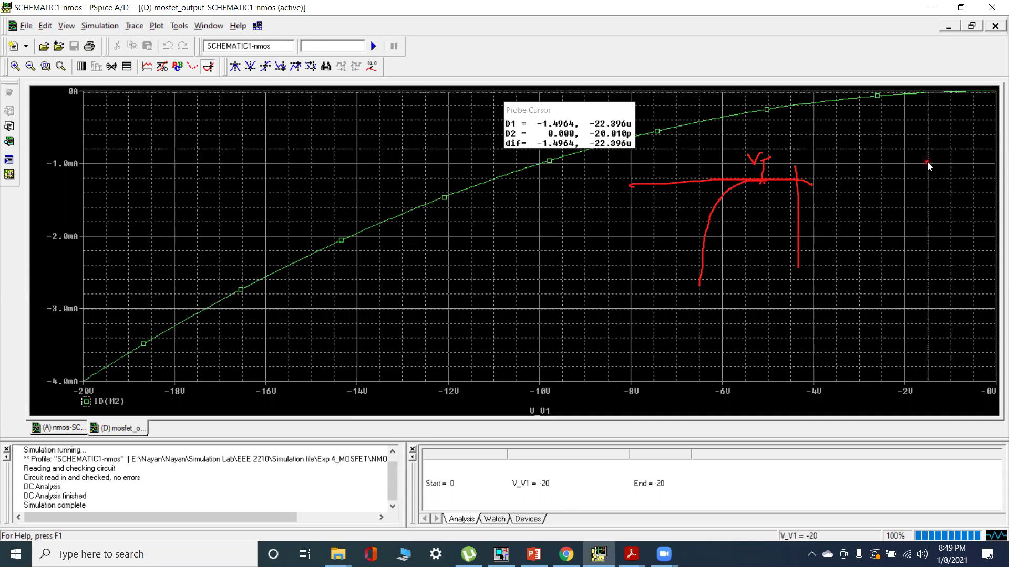
{"action": "left_click_drag", "start_coordinate": [927, 166], "coordinate": [950, 166]}
{"action": "left_click", "coordinate": [949, 167]}
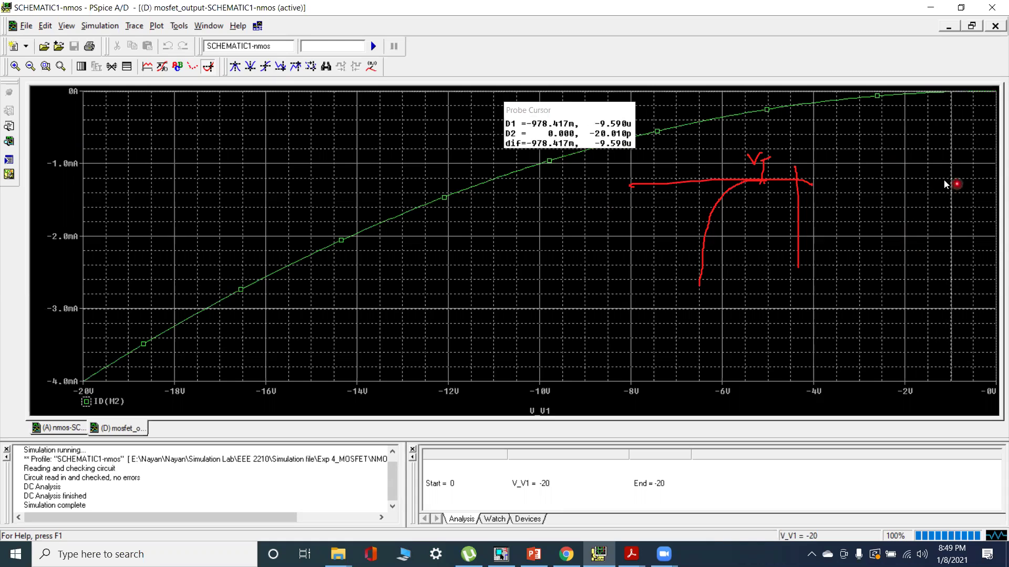
{"action": "left_click", "coordinate": [934, 178]}
{"action": "left_click_drag", "start_coordinate": [924, 180], "coordinate": [871, 187]}
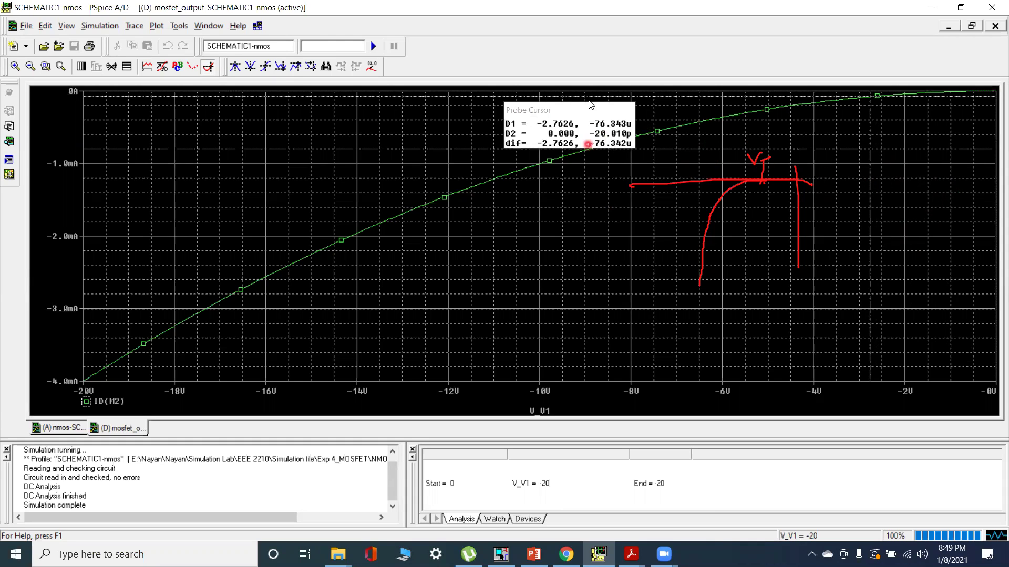
{"action": "key", "text": "e"}
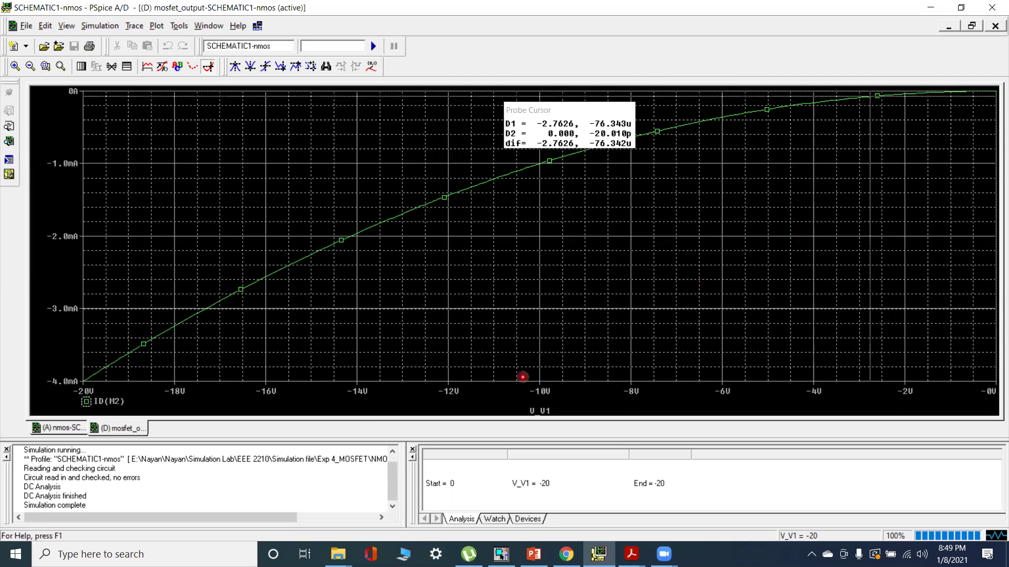
Switch to OrCAD Capture, change the primary DC sweep source to V2, and apply the setting
{"action": "left_click", "coordinate": [501, 555]}
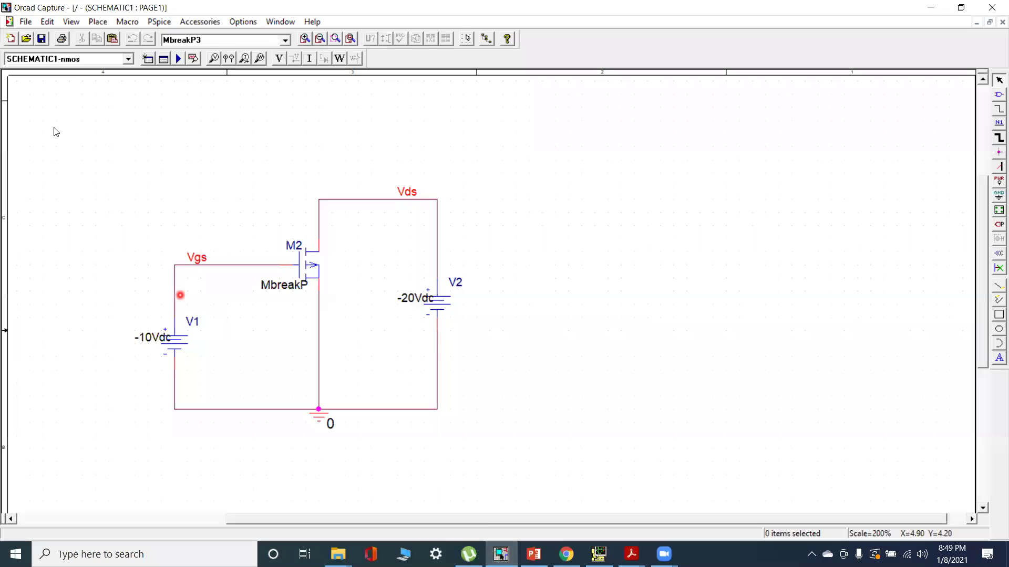
{"action": "left_click", "coordinate": [164, 59]}
{"action": "left_click", "coordinate": [515, 199]}
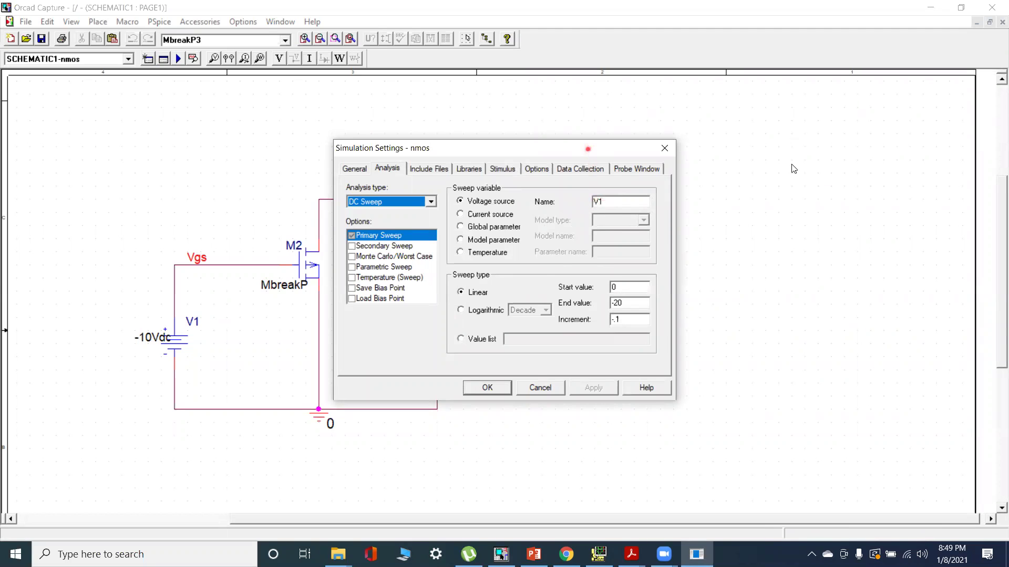
{"action": "left_click_drag", "start_coordinate": [588, 149], "coordinate": [790, 136]}
{"action": "left_click", "coordinate": [815, 191]}
{"action": "key", "text": "BackSpace"}
{"action": "type", "text": "2"}
{"action": "left_click", "coordinate": [828, 275]}
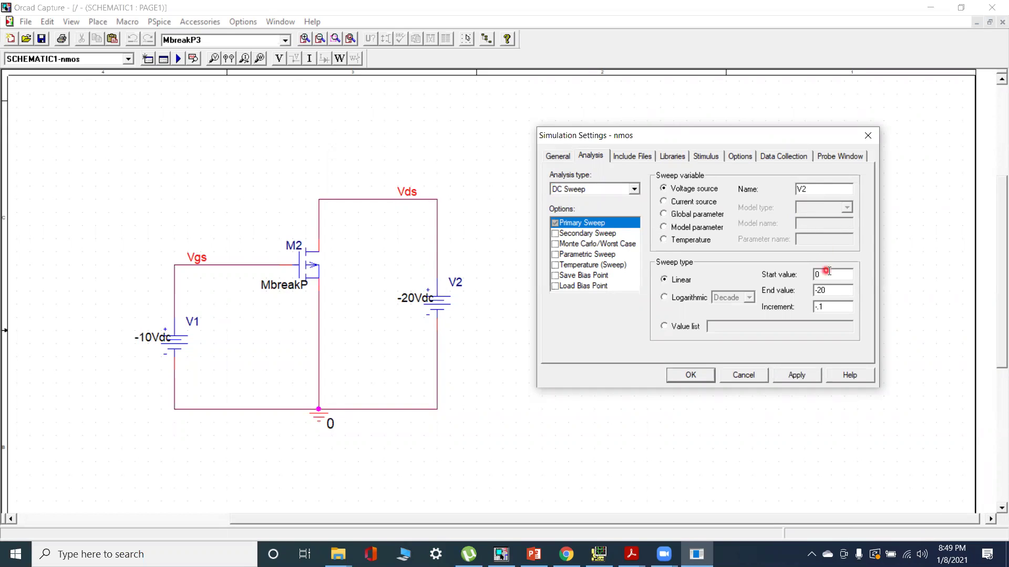
{"action": "left_click", "coordinate": [833, 318]}
{"action": "left_click", "coordinate": [796, 374]}
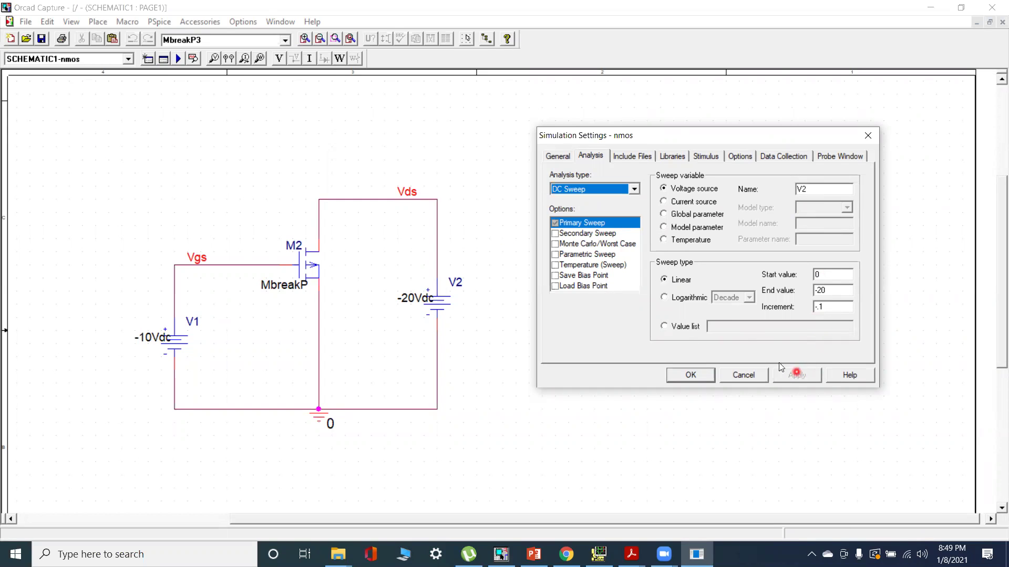
Enable the secondary sweep of V1 again and save the simulation settings
{"action": "left_click", "coordinate": [555, 234]}
{"action": "left_click", "coordinate": [821, 191]}
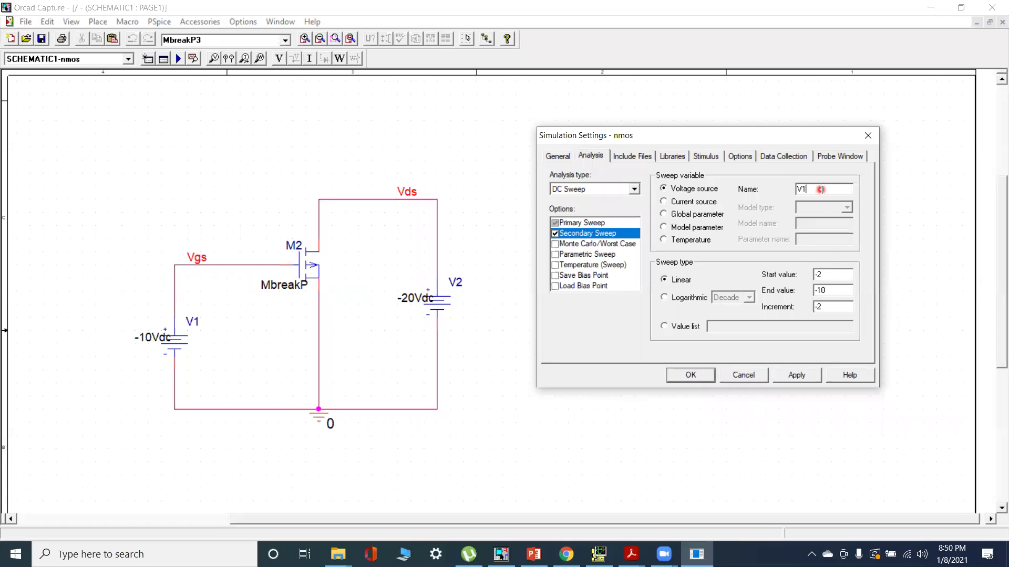
{"action": "left_click", "coordinate": [834, 274]}
{"action": "left_click", "coordinate": [800, 376]}
{"action": "left_click", "coordinate": [704, 376]}
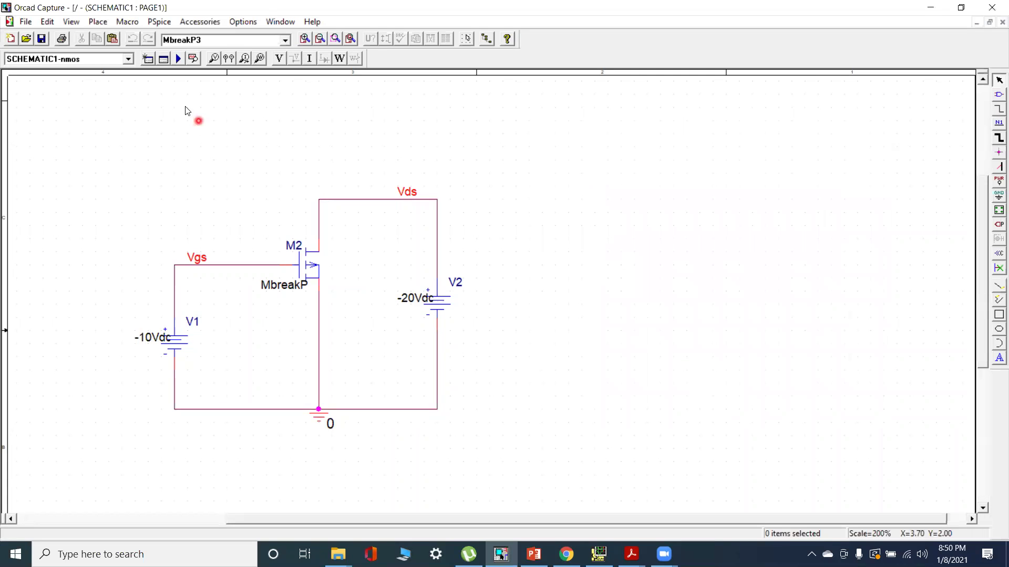
Reopen the simulation settings and check the primary sweep of V2 and the secondary sweep of V1
{"action": "left_click", "coordinate": [164, 59]}
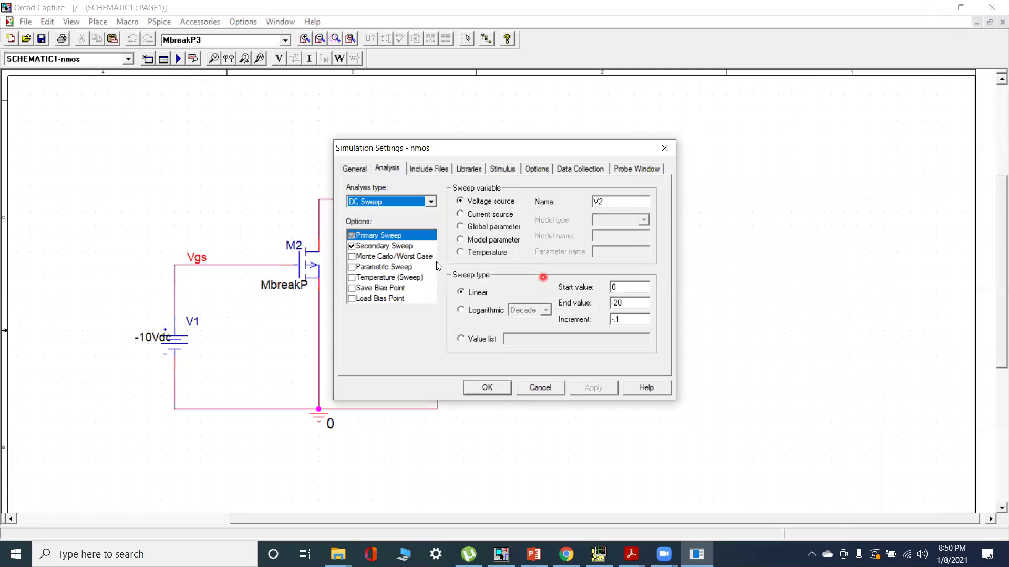
{"action": "left_click", "coordinate": [392, 236]}
{"action": "left_click", "coordinate": [583, 210]}
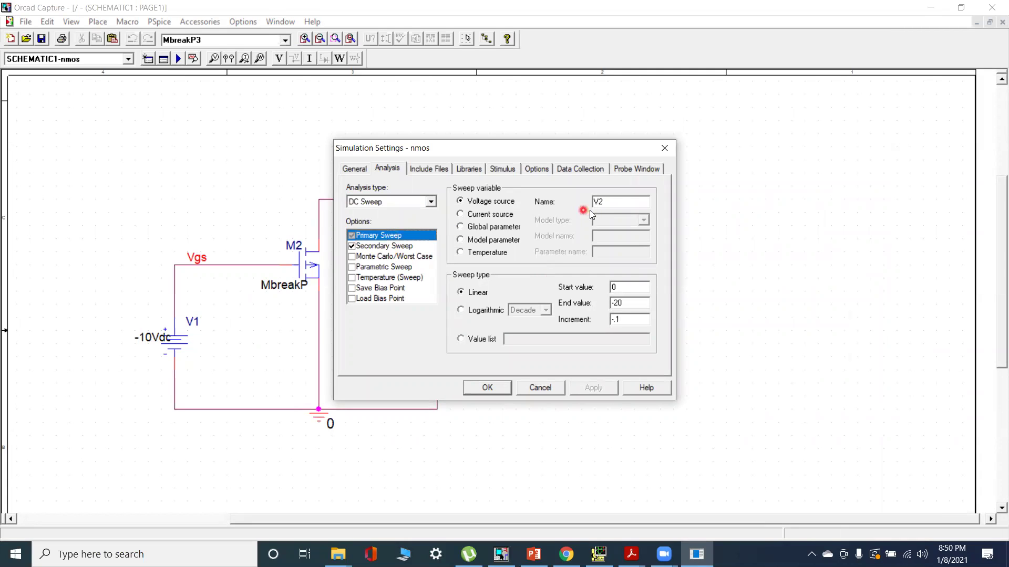
{"action": "left_click", "coordinate": [416, 235]}
{"action": "left_click", "coordinate": [398, 247]}
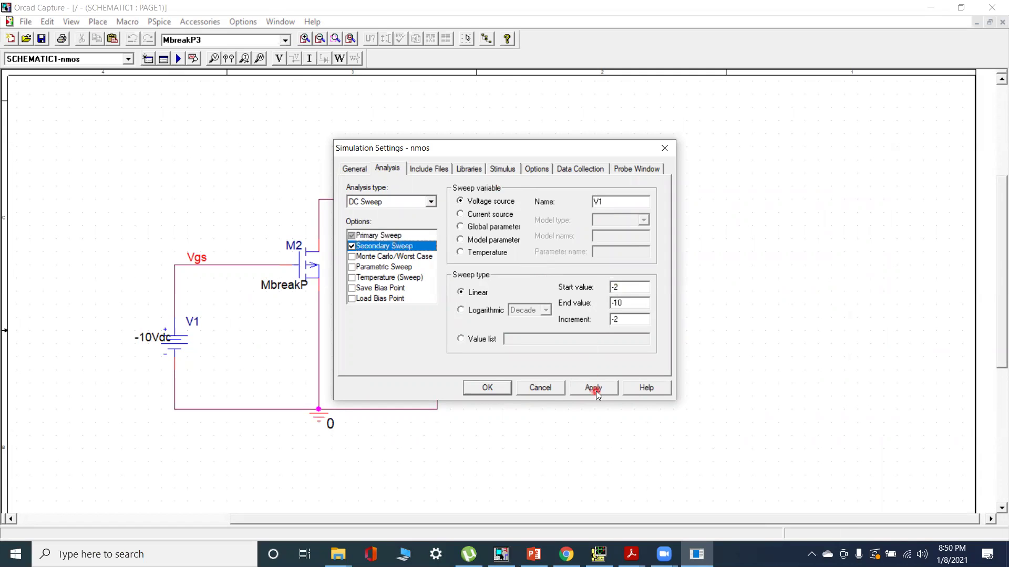
{"action": "left_click", "coordinate": [493, 387]}
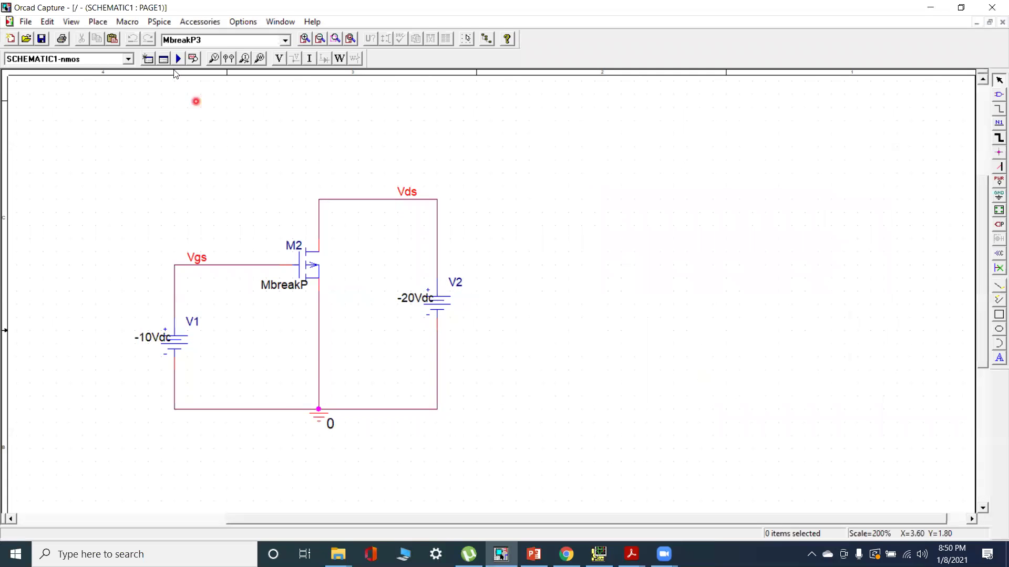
Run the nested sweep simulation and plot ID(M2) against V2 for the output characteristics
{"action": "left_click", "coordinate": [178, 58]}
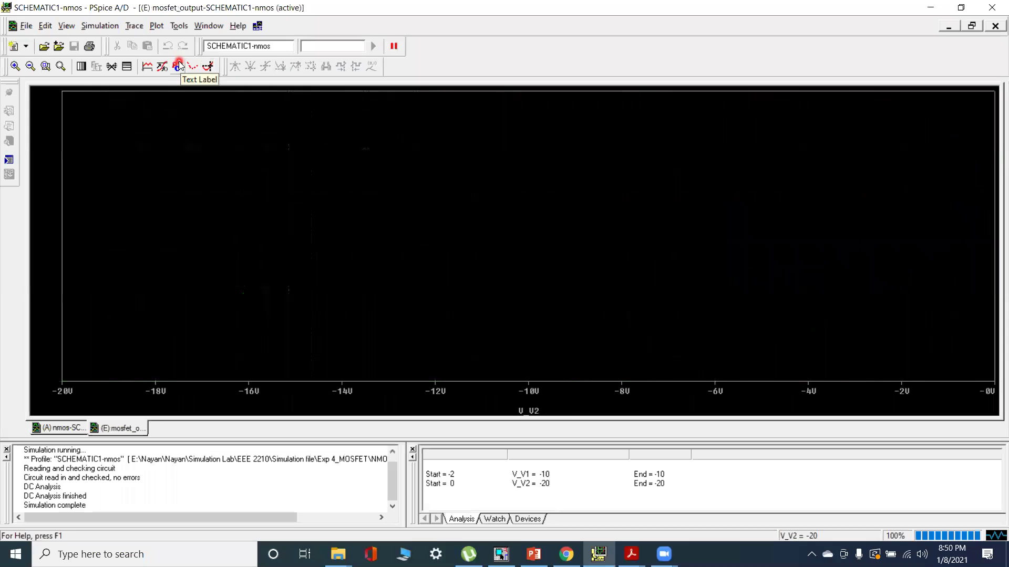
{"action": "left_click", "coordinate": [151, 68]}
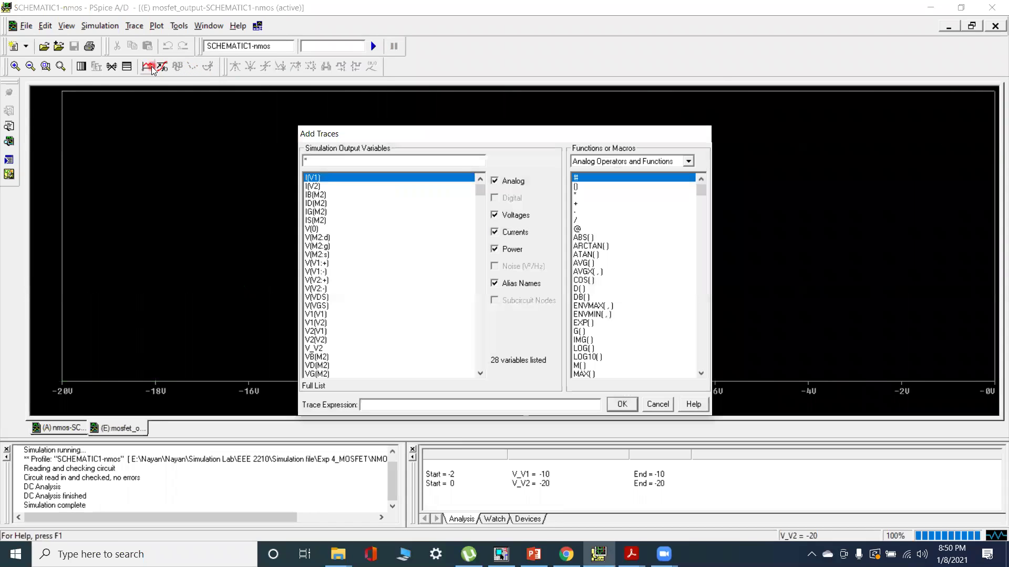
{"action": "left_click", "coordinate": [315, 203]}
{"action": "left_click", "coordinate": [622, 405]}
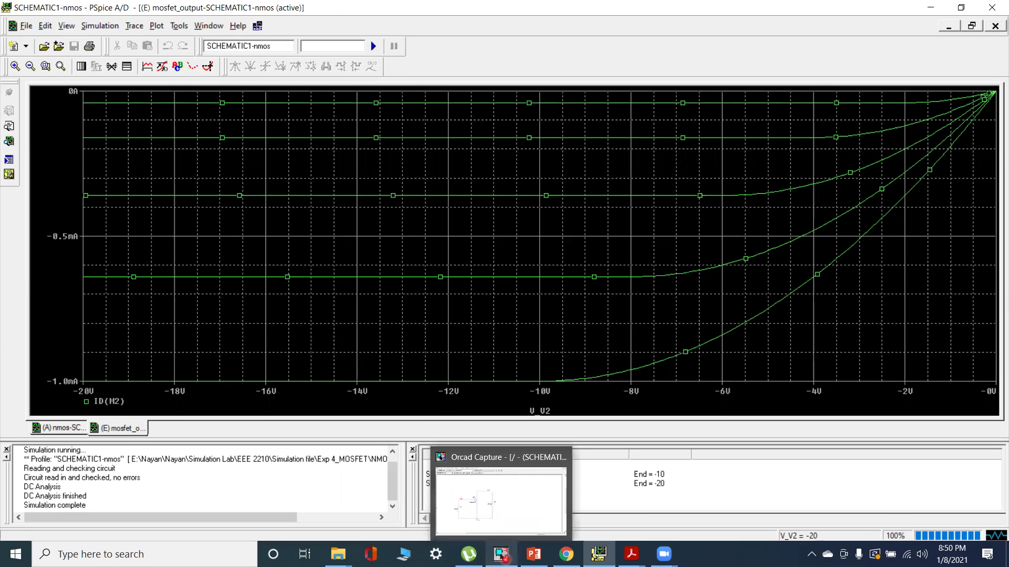
Switch between the schematic and the output curves, and review the secondary sweep range of V1 in the simulation settings
{"action": "left_click", "coordinate": [502, 555]}
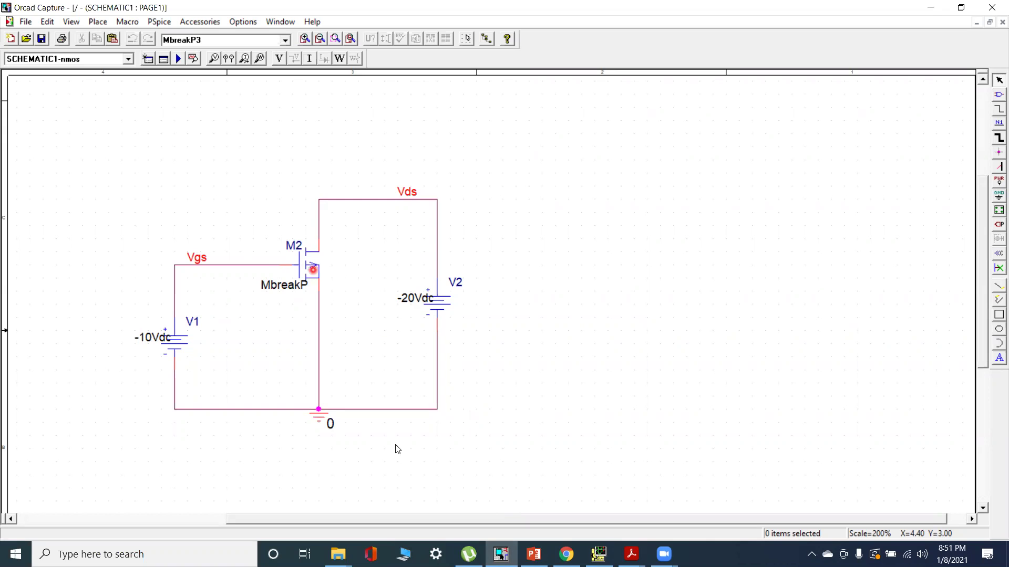
{"action": "left_click", "coordinate": [599, 555]}
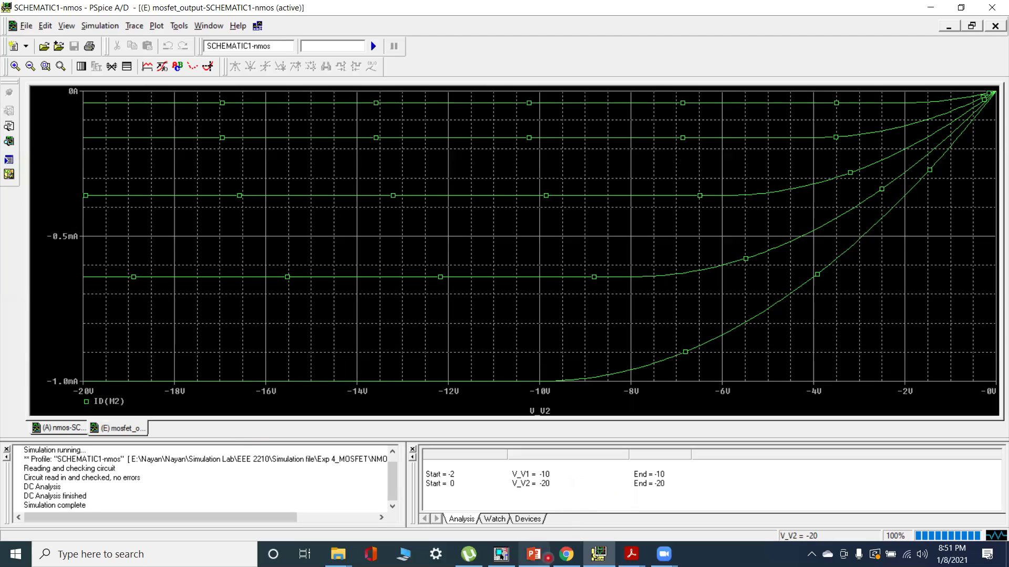
{"action": "left_click", "coordinate": [500, 554]}
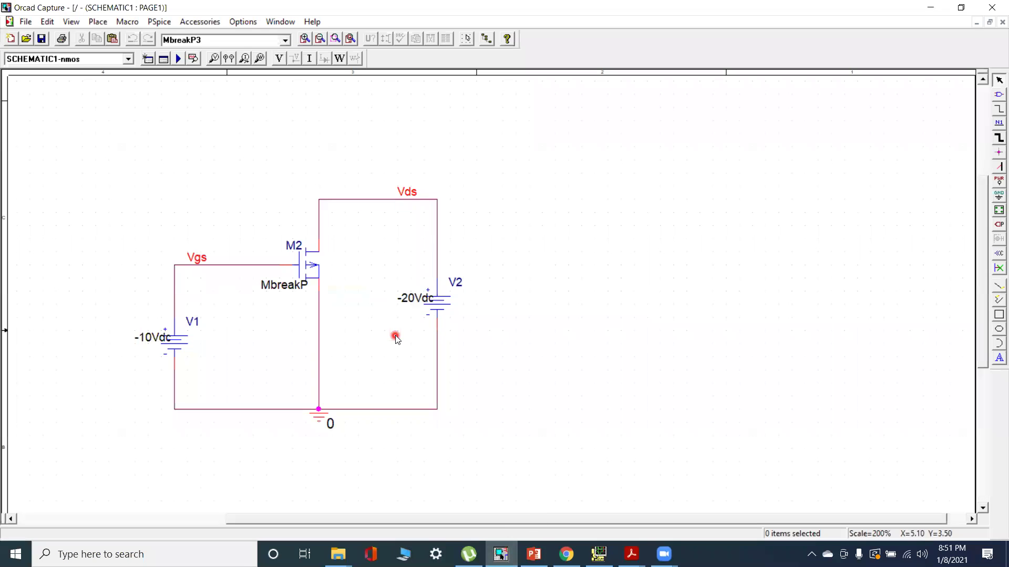
{"action": "left_click", "coordinate": [164, 59]}
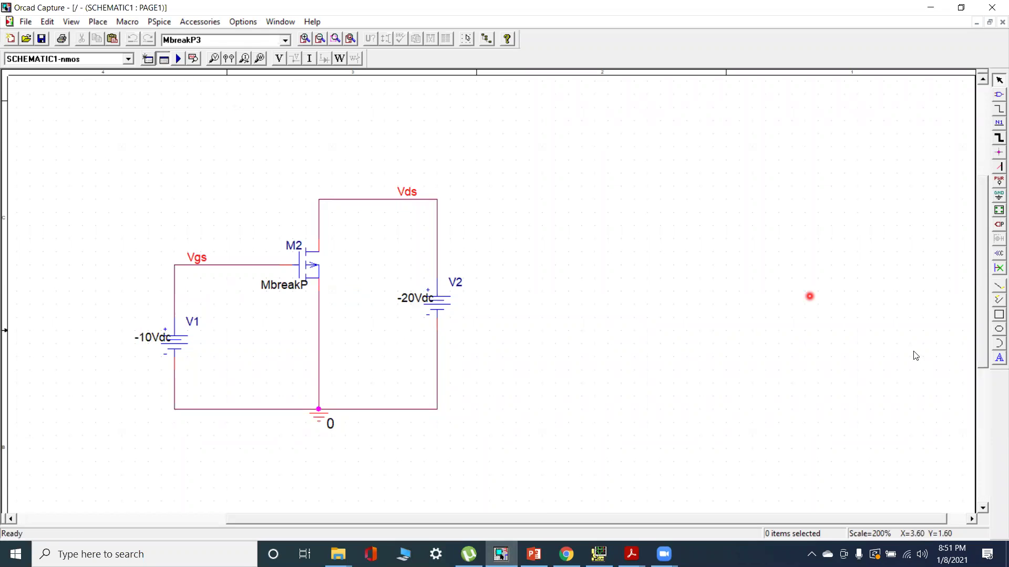
{"action": "left_click", "coordinate": [409, 246]}
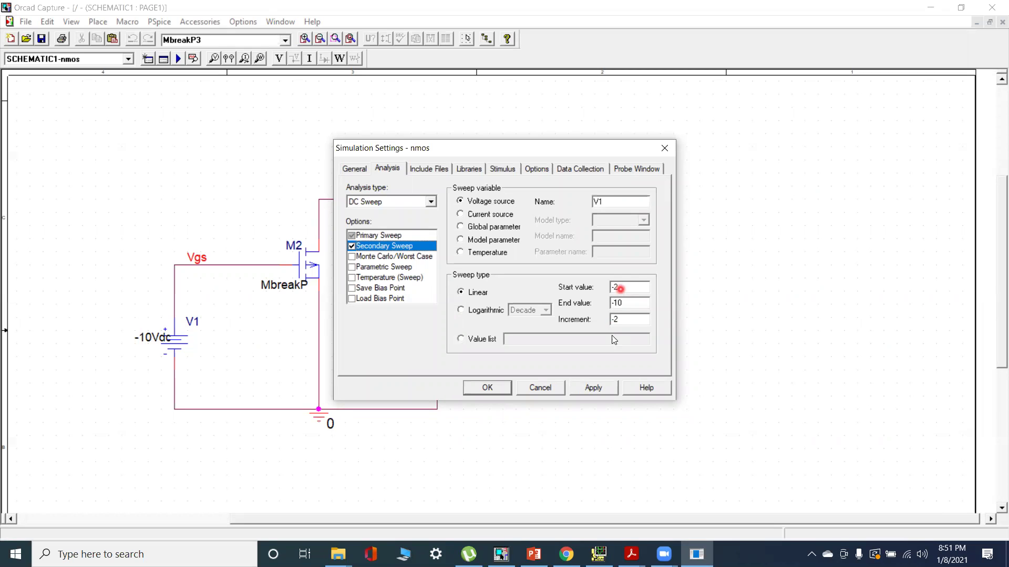
{"action": "left_click", "coordinate": [493, 389]}
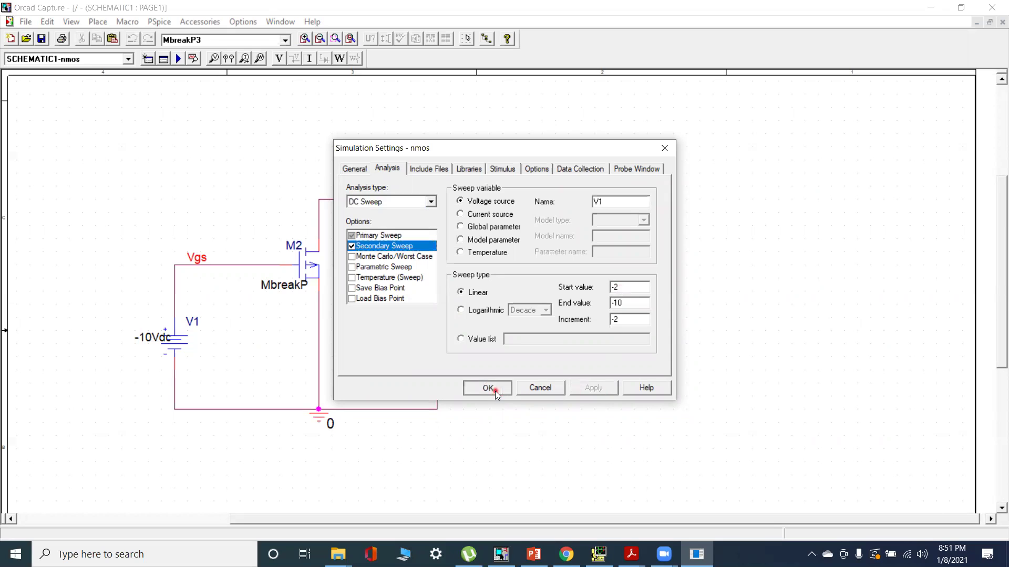